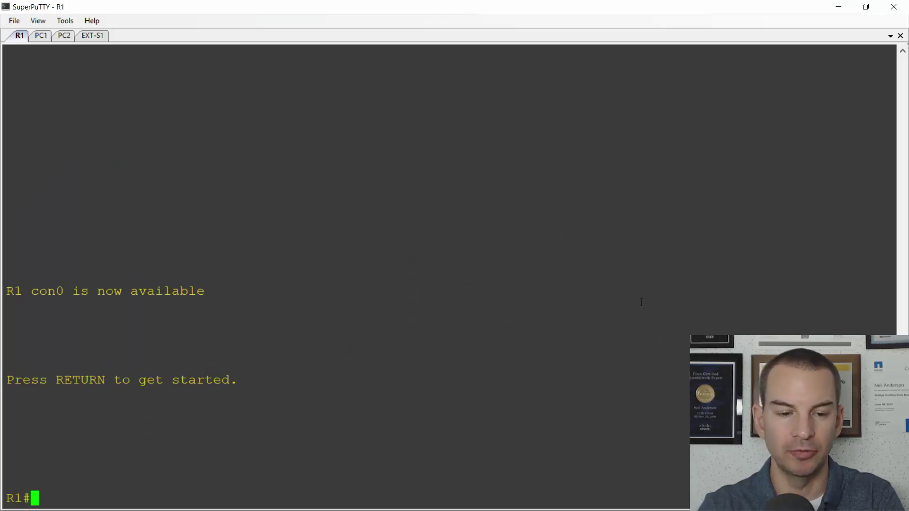
# Show R1's full running configuration with 'sh run', then scroll back up to the interfaces
pyautogui.write('sh run')
pyautogui.press('Return')
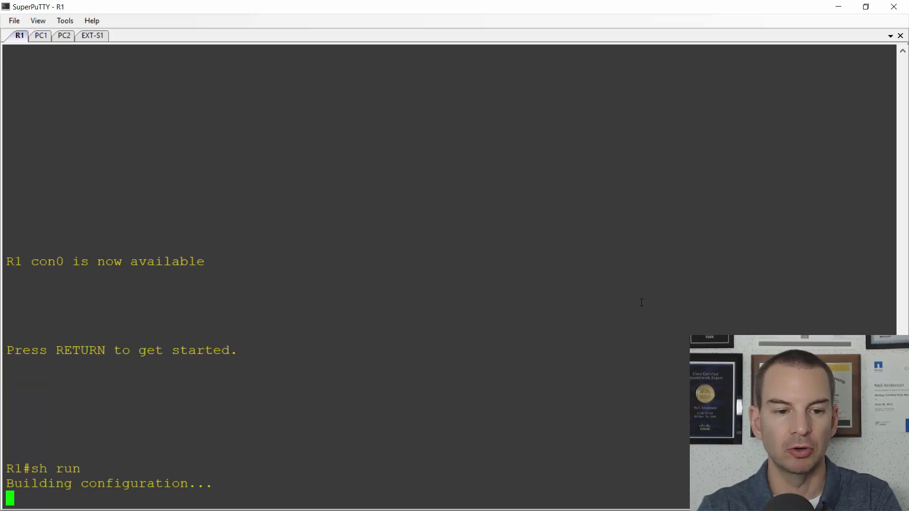
pyautogui.press('space')
pyautogui.press('space')
pyautogui.press('space')
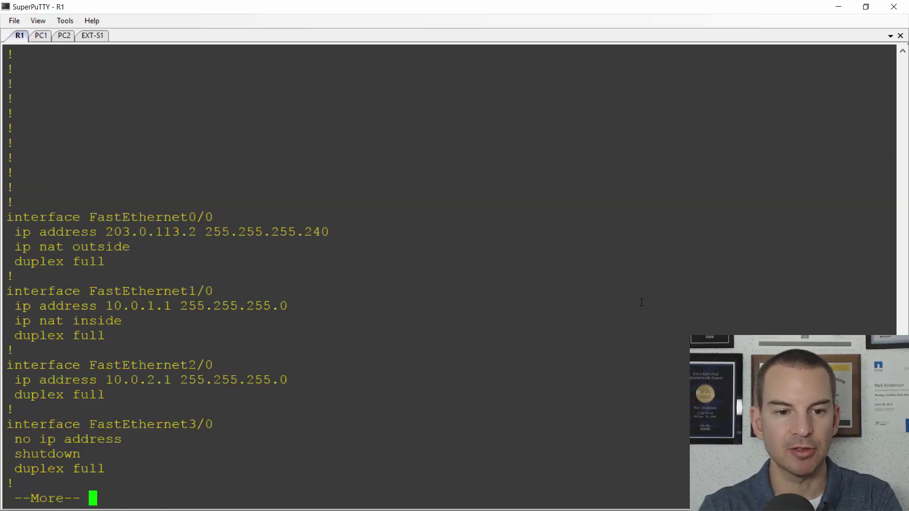
pyautogui.press('space')
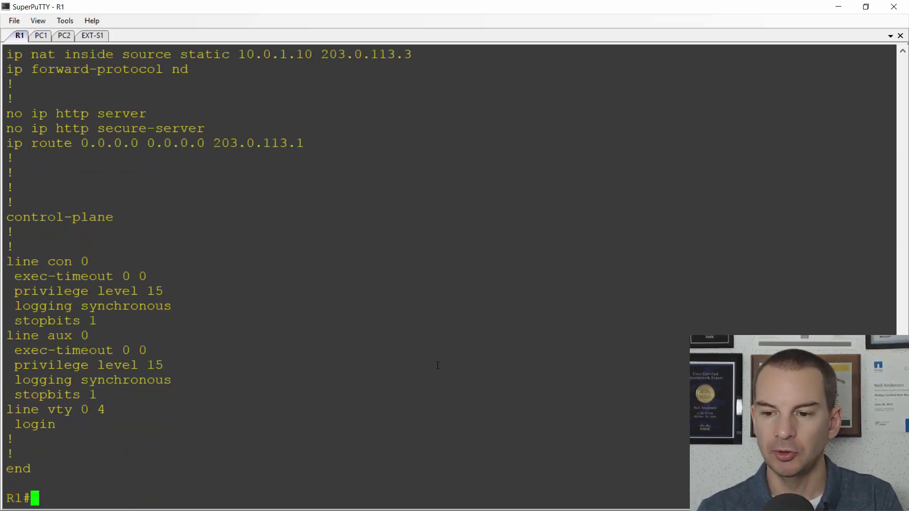
pyautogui.scroll(5, 331, 274)
pyautogui.scroll(1, 331, 274)
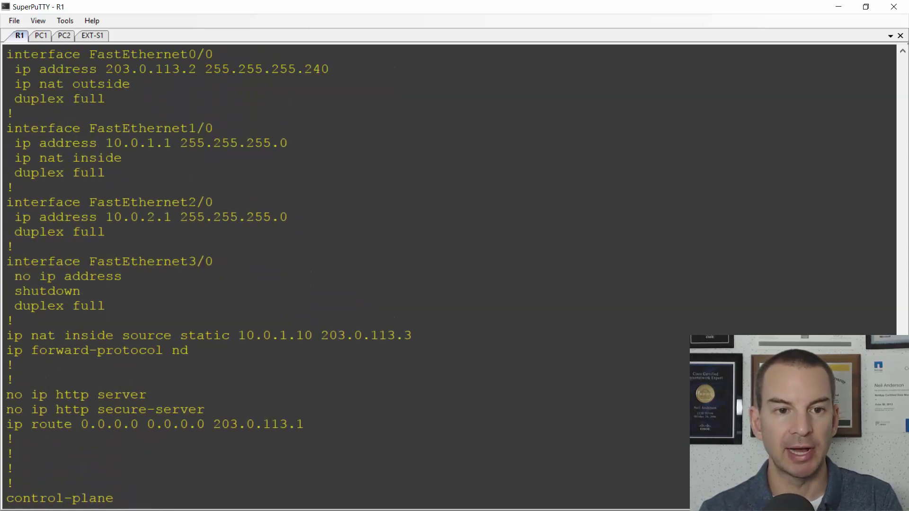
pyautogui.scroll(3, 308, 265)
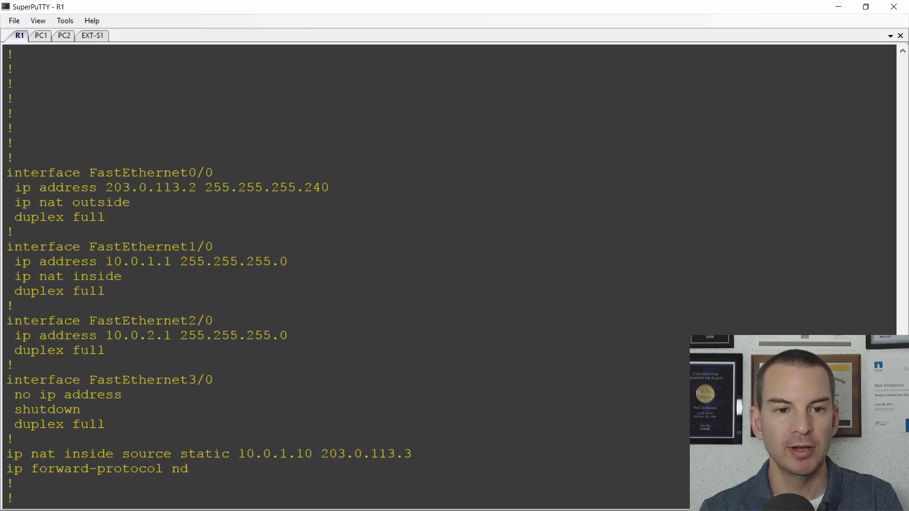
# Highlight FastEthernet0/0 as NAT outside, FastEthernet1/0 as NAT inside, FastEthernet2/0 (10.0.2.1) and the static NAT entry
pyautogui.moveTo(218, 173); pyautogui.dragTo(91, 173)
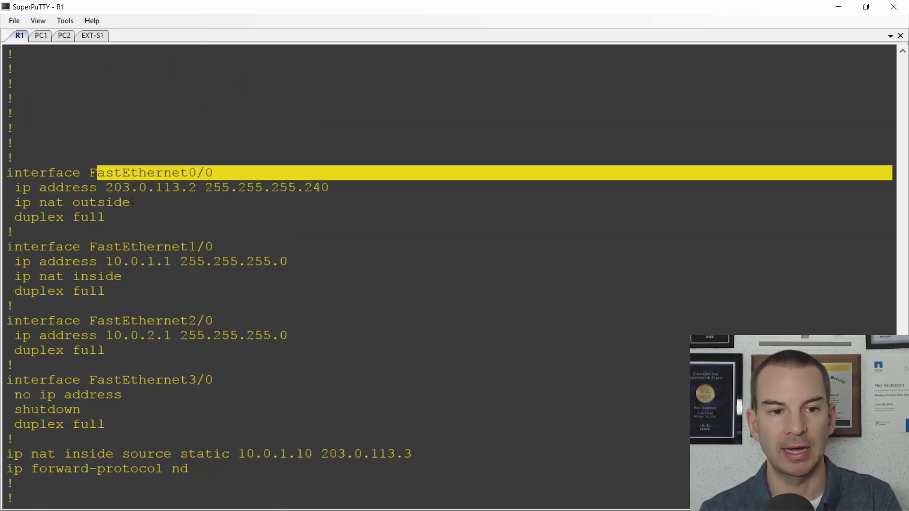
pyautogui.moveTo(133, 203); pyautogui.dragTo(14, 202)
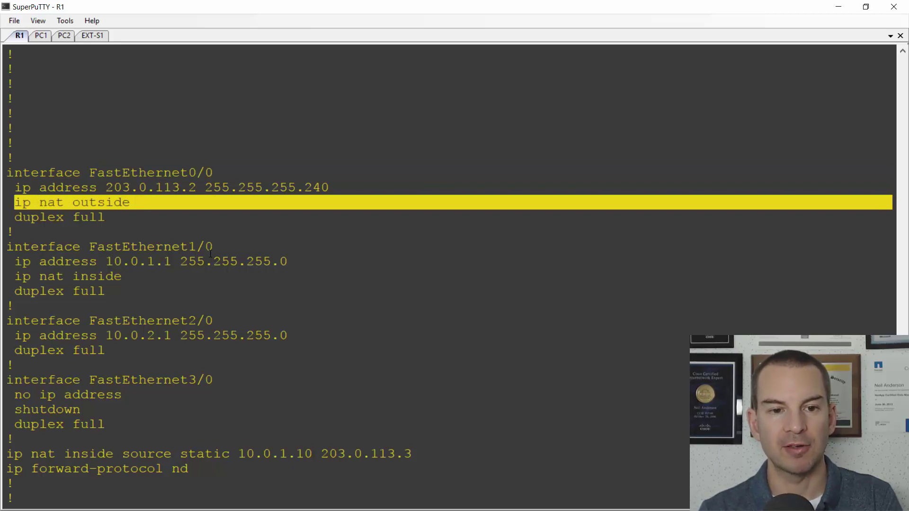
pyautogui.moveTo(213, 246); pyautogui.dragTo(95, 244)
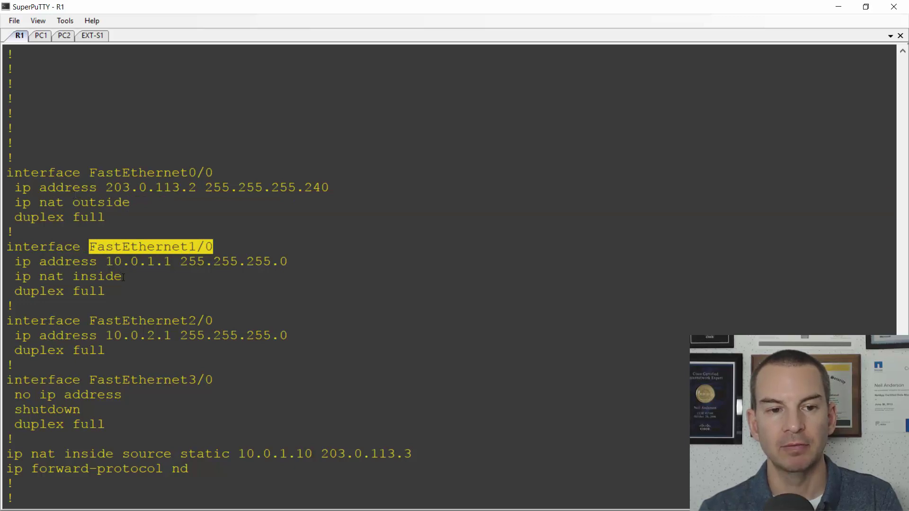
pyautogui.moveTo(123, 276); pyautogui.dragTo(17, 277)
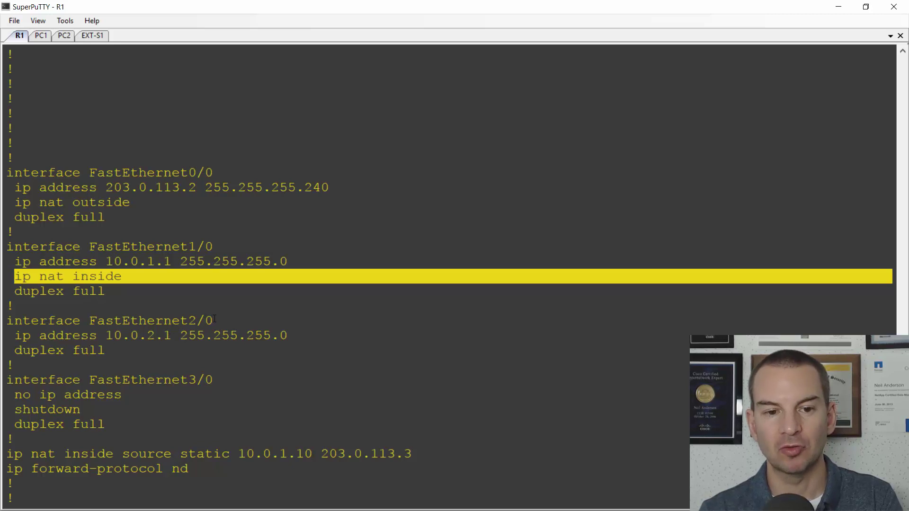
pyautogui.moveTo(215, 321); pyautogui.dragTo(95, 320)
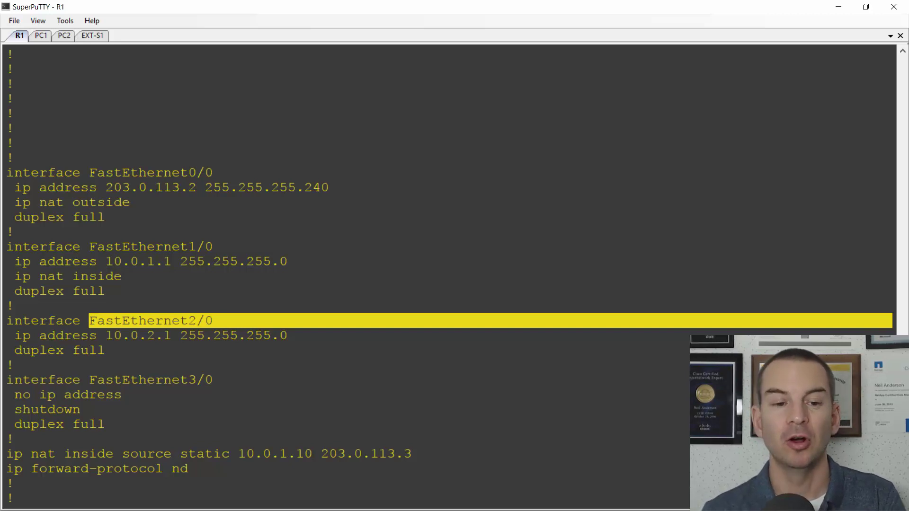
pyautogui.moveTo(172, 335); pyautogui.dragTo(111, 335)
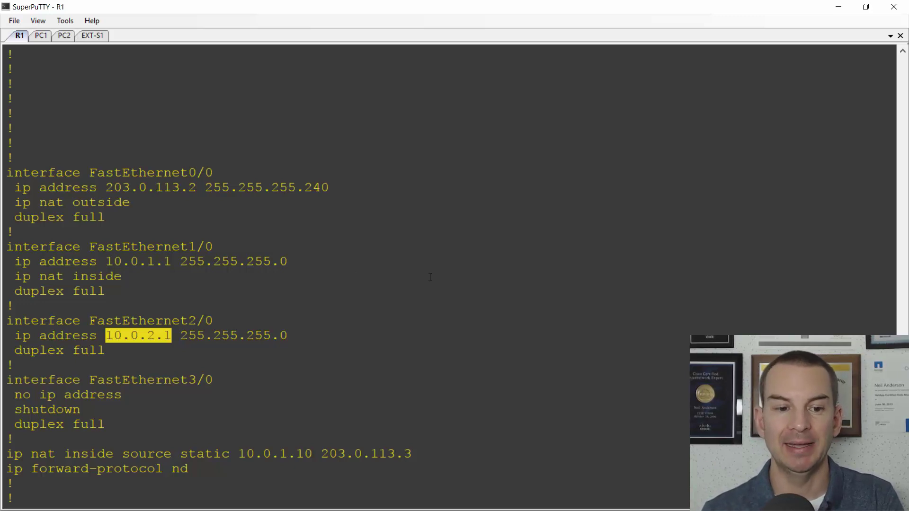
pyautogui.moveTo(414, 454); pyautogui.dragTo(11, 457)
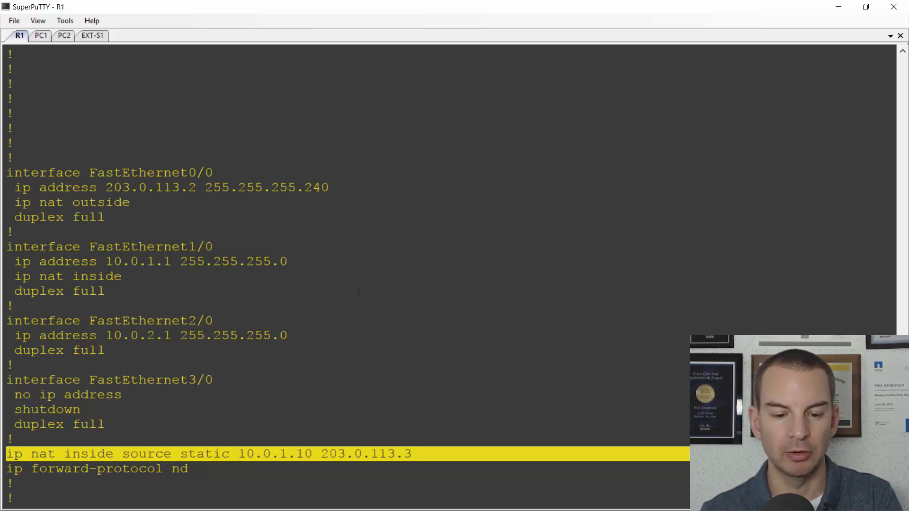
# In global configuration, apply 'ip nat inside' to interface FastEthernet2/0 on R1
pyautogui.press('Return')
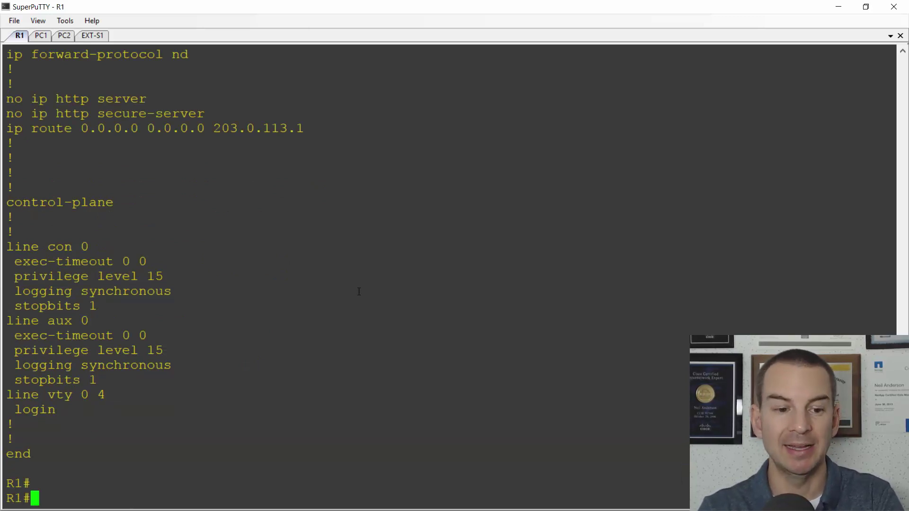
pyautogui.write('config t')
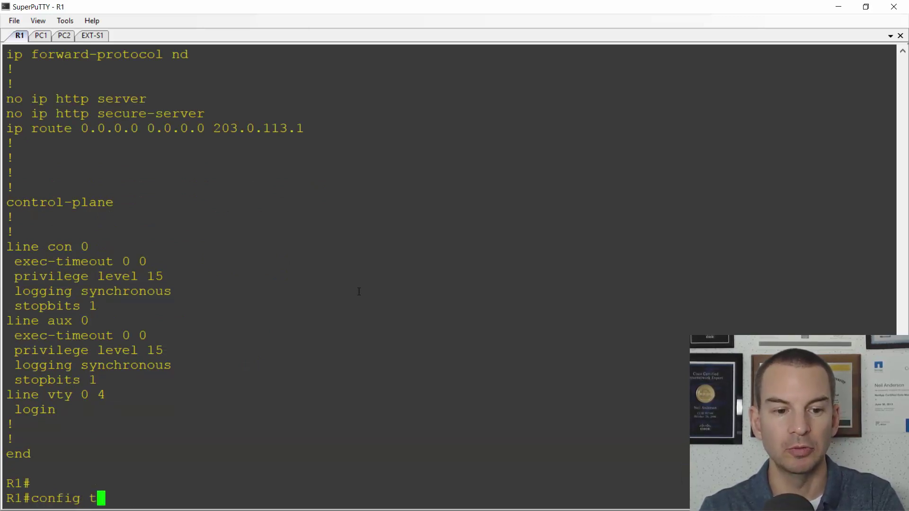
pyautogui.press('Return')
pyautogui.write('int f')
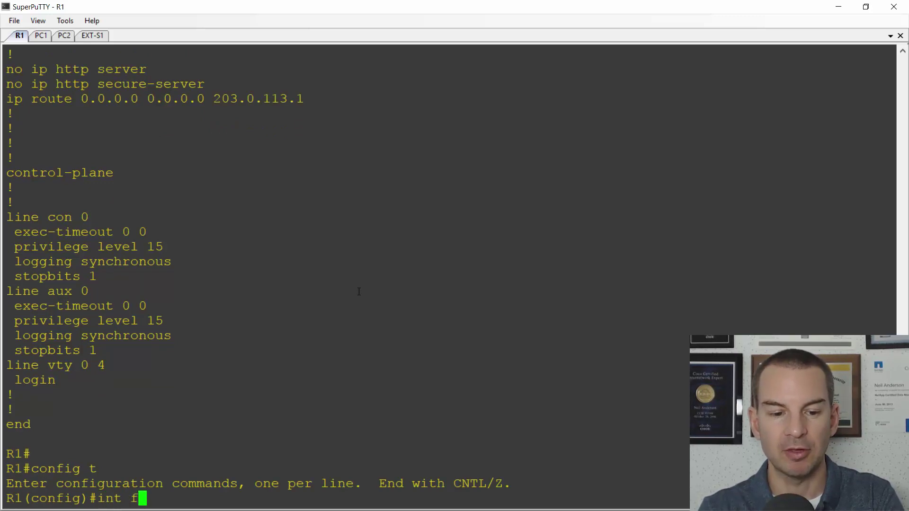
pyautogui.write('2/0')
pyautogui.press('Return')
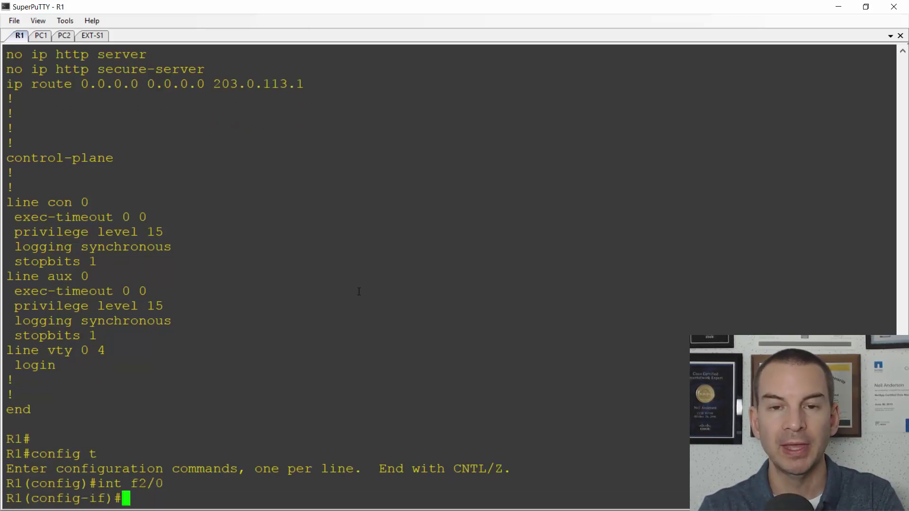
pyautogui.write('ip nat ')
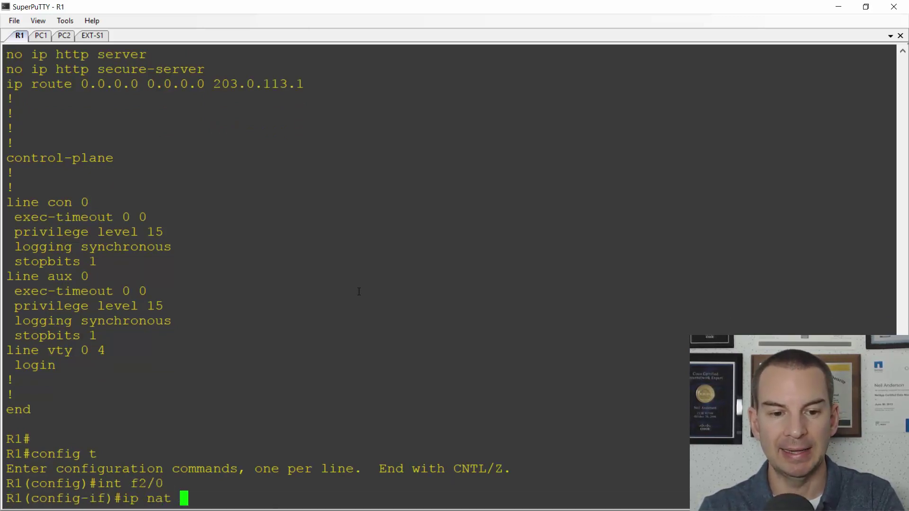
pyautogui.write('inside')
pyautogui.press('Return')
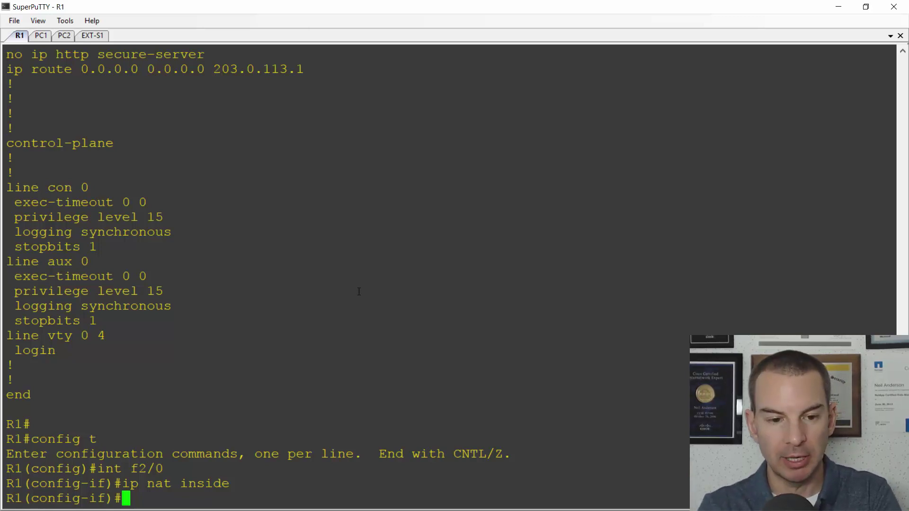
# Back in global config, define pool Flackbox 203.0.113.4–203.0.113.14 with netmask 255.255.255.240
pyautogui.write('exit')
pyautogui.press('Return')
pyautogui.write('ip nat poo')
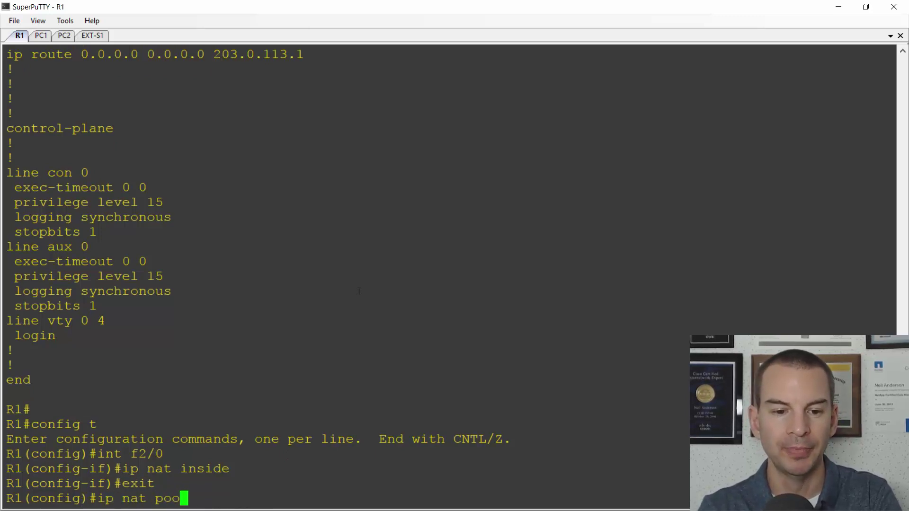
pyautogui.write('l Flackbox ')
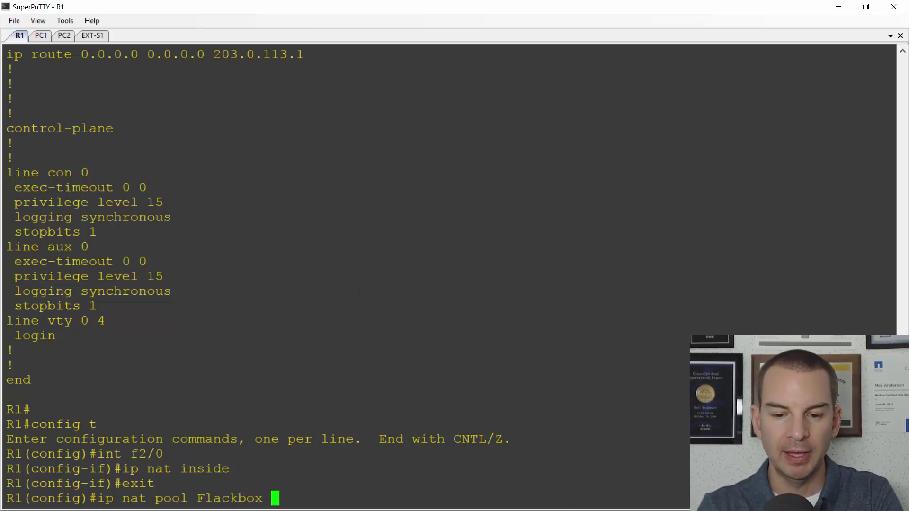
pyautogui.write('203.0.113.')
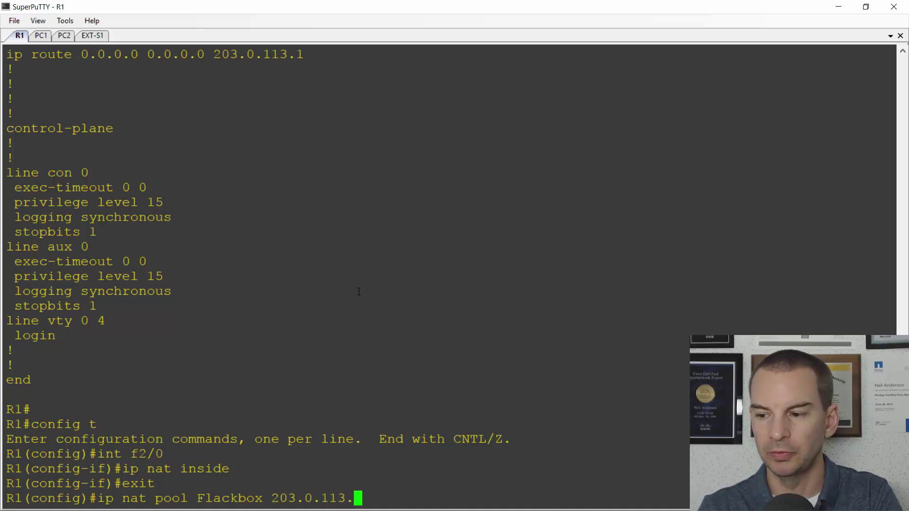
pyautogui.write('4 ')
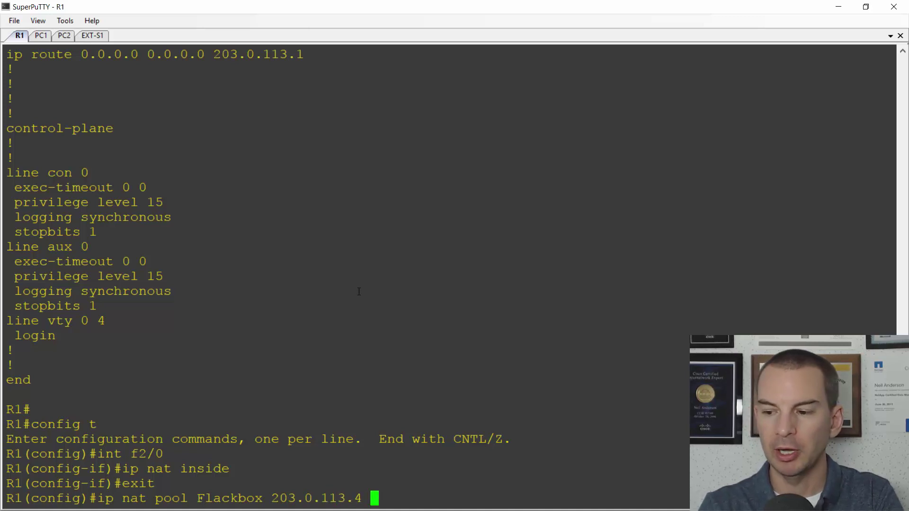
pyautogui.write('203.0.')
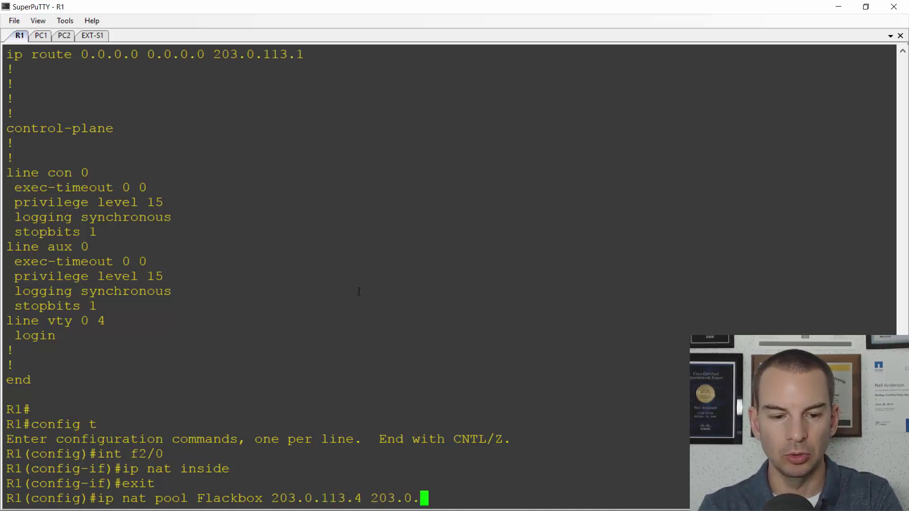
pyautogui.write('113.')
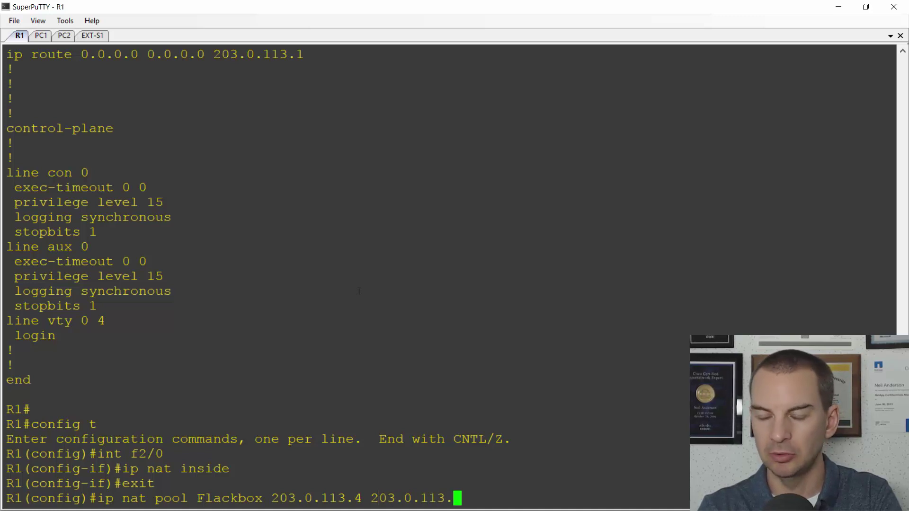
pyautogui.write('1')
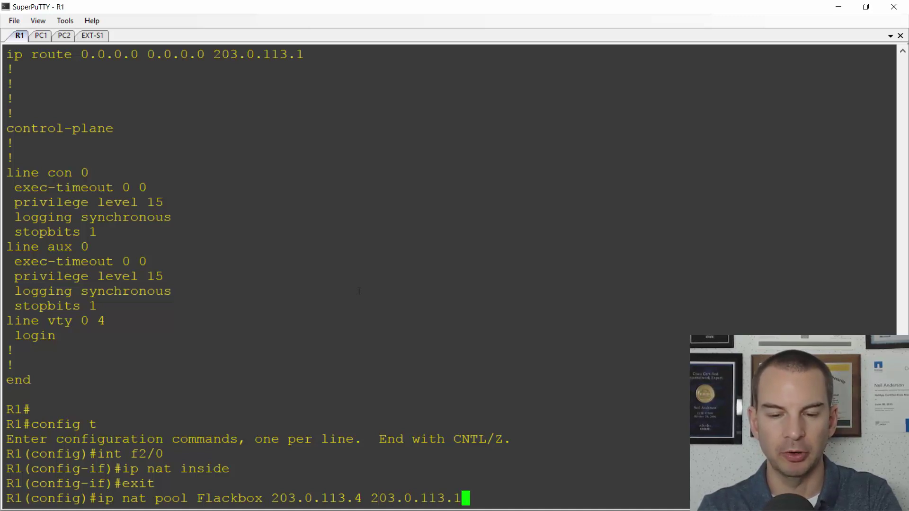
pyautogui.write('4 netm')
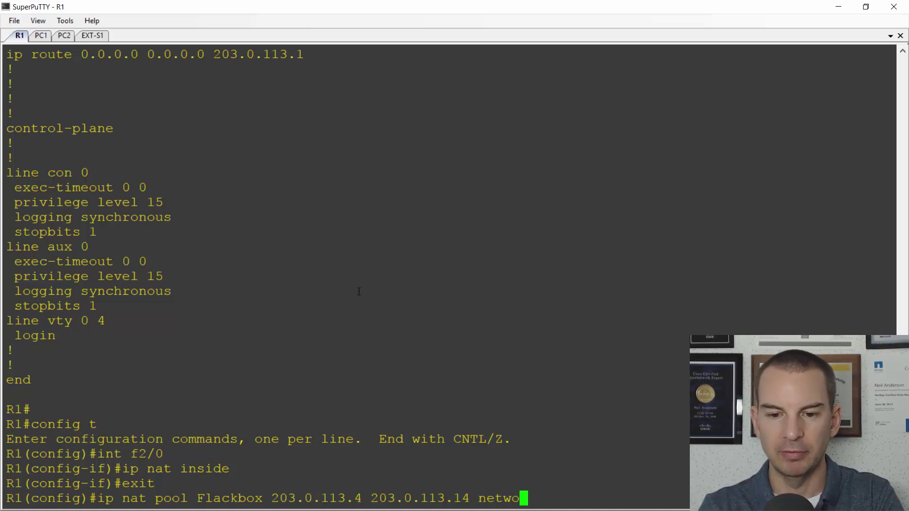
pyautogui.write('ask')
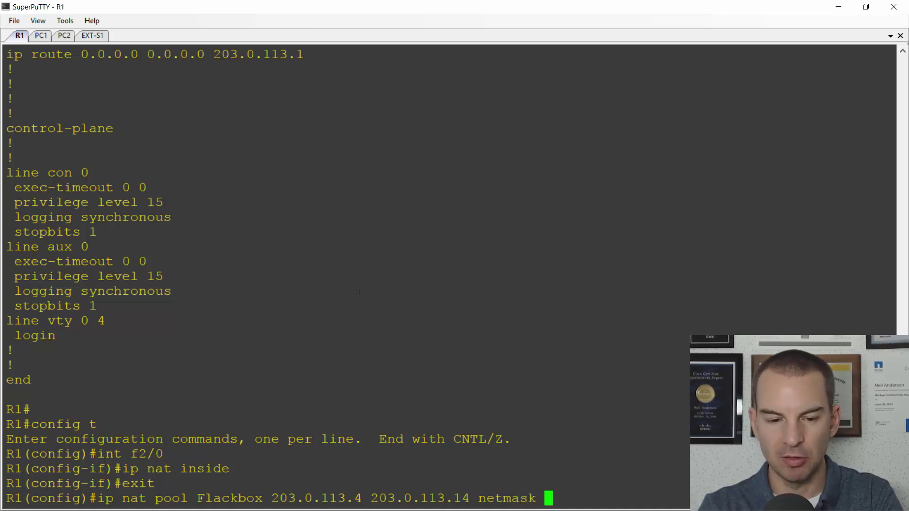
pyautogui.write('255.255')
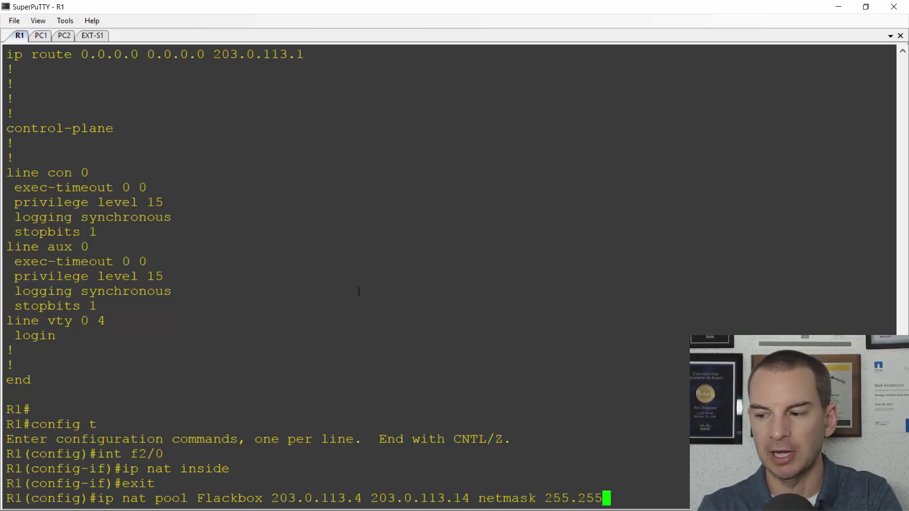
pyautogui.write('.255.240')
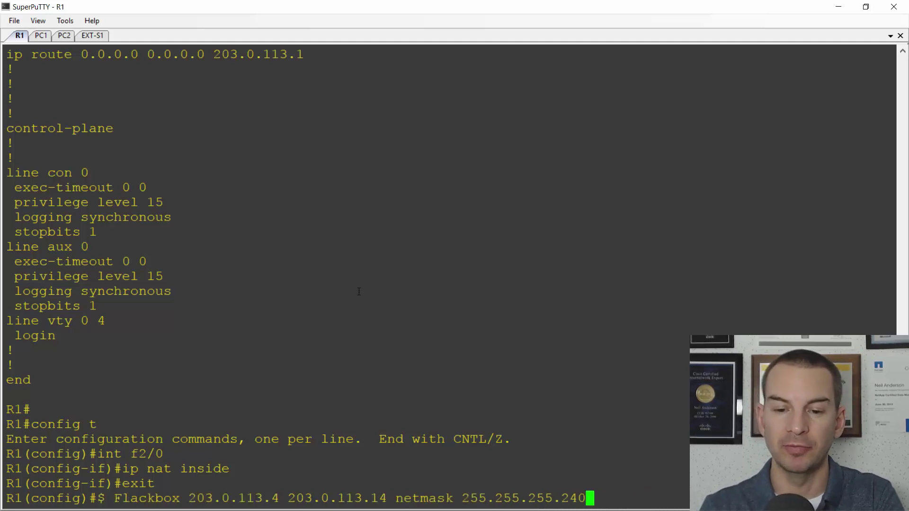
pyautogui.press('Return')
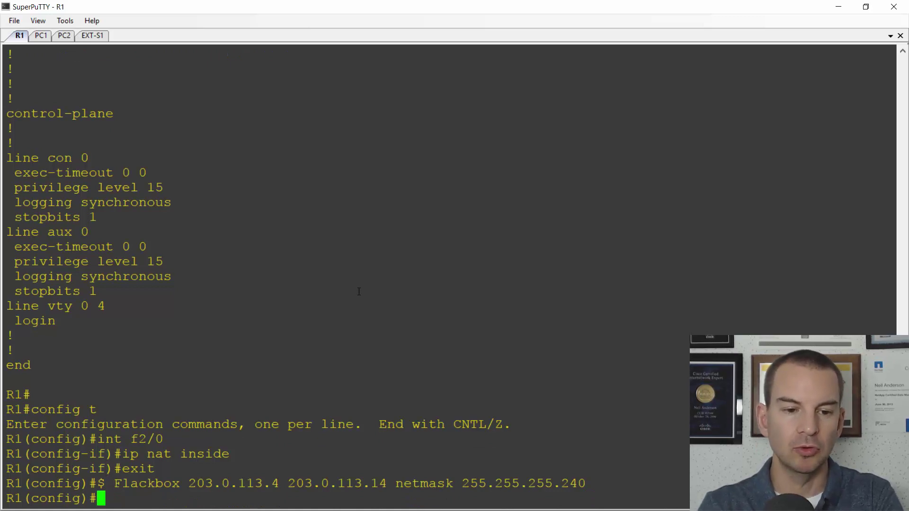
# Enter 'access-list 1 permit 10.0.2.0 0.0.0.255' on R1, fixing a mistyped address
pyautogui.write('acc')
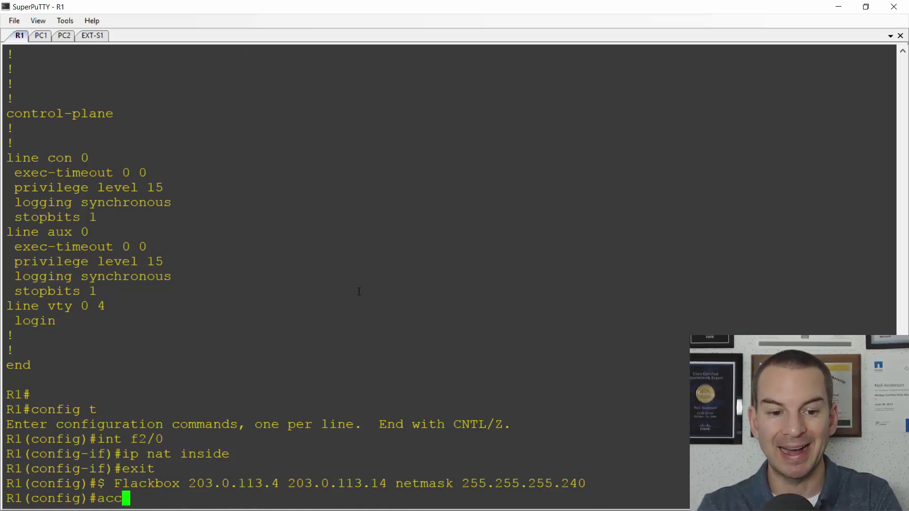
pyautogui.write('ess-list')
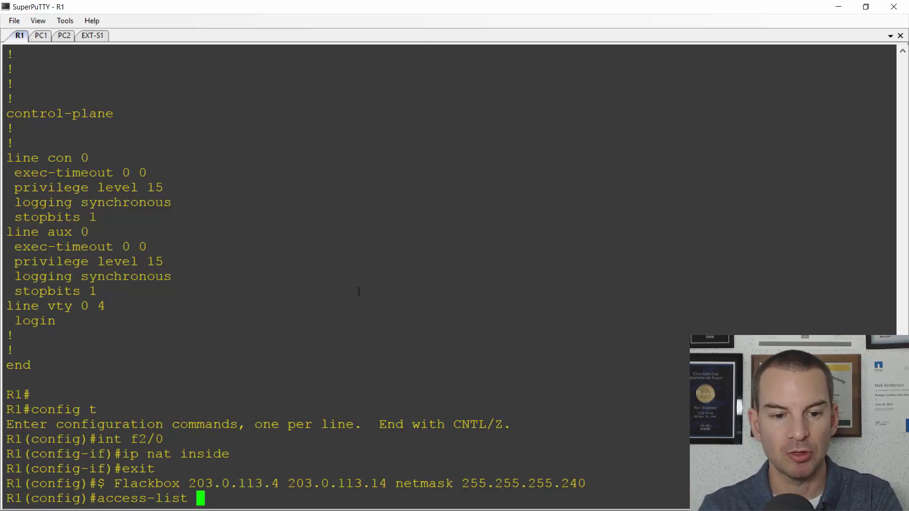
pyautogui.write('1')
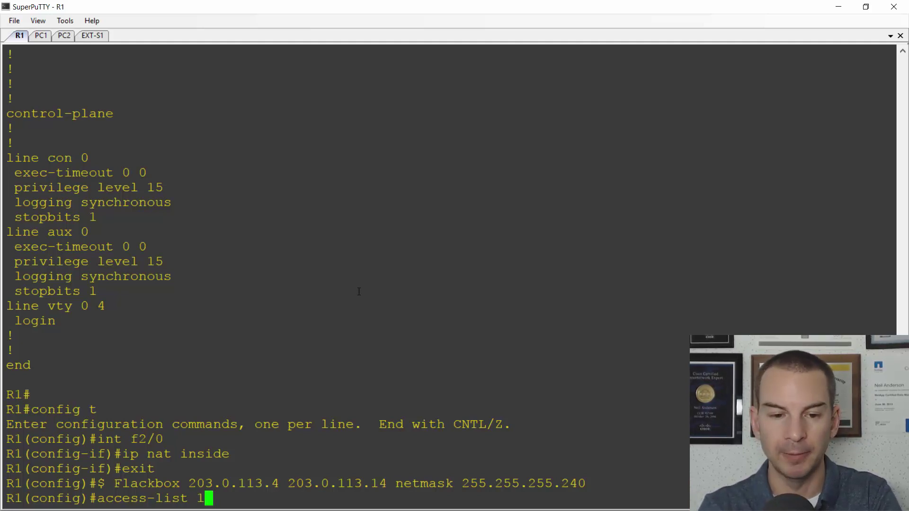
pyautogui.write(' permit ')
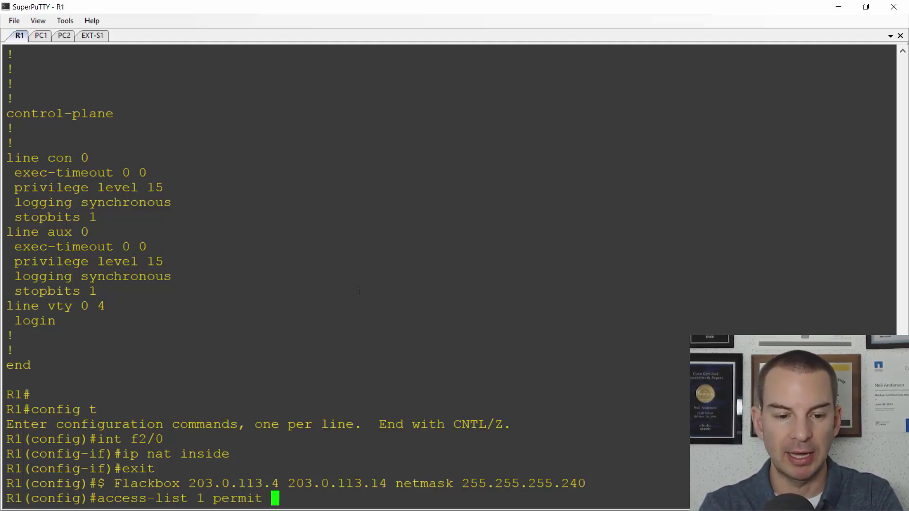
pyautogui.write('20')
pyautogui.press('BackSpace')
pyautogui.press('BackSpace')
pyautogui.write('10.0.2.0 ')
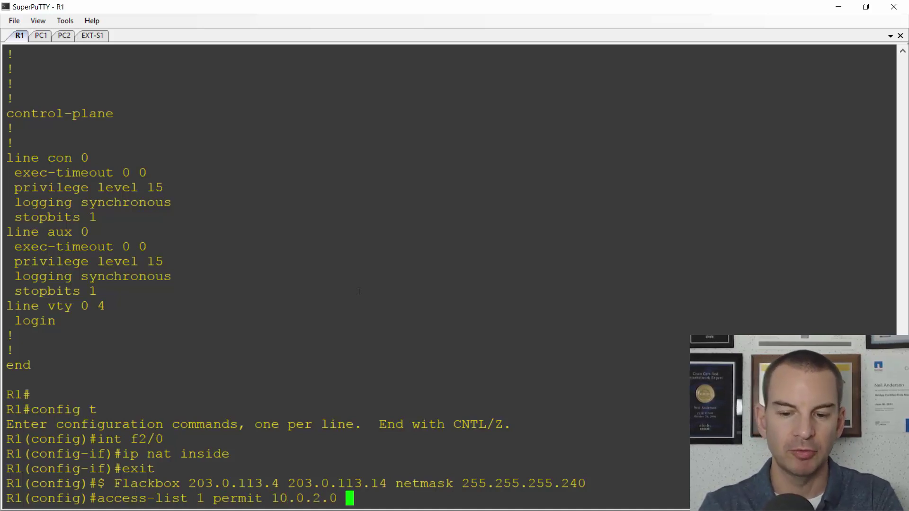
pyautogui.write('0.0.0')
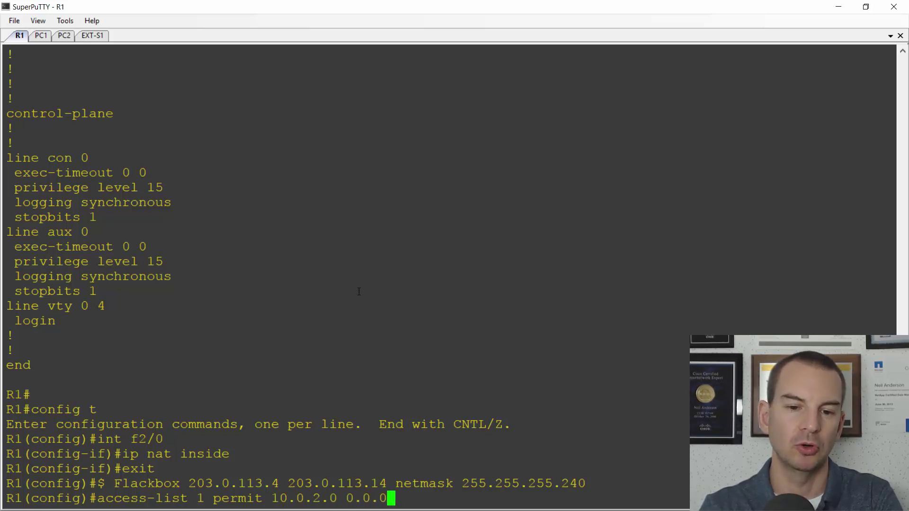
pyautogui.write('.255')
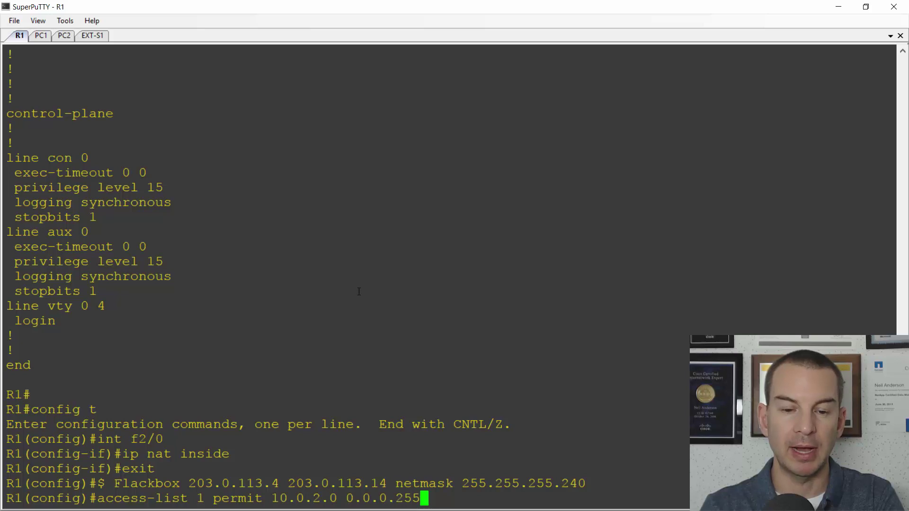
pyautogui.press('Return')
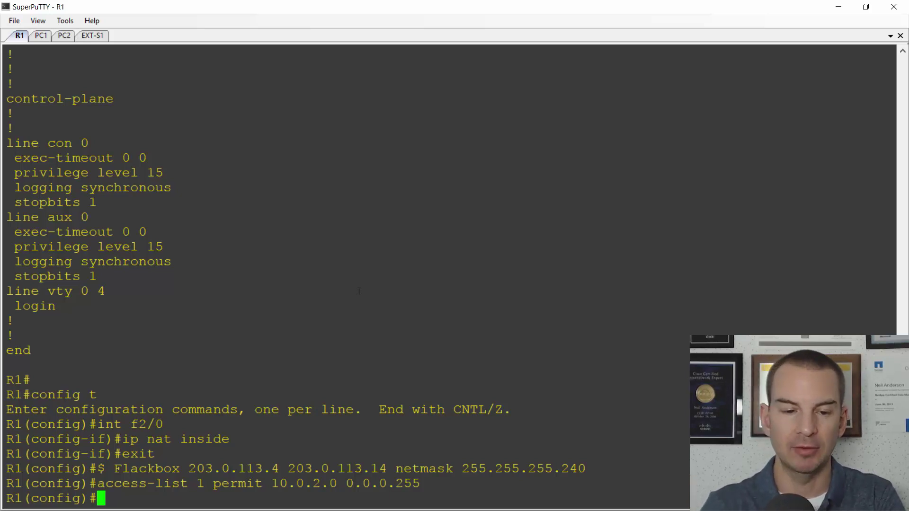
# Enter 'ip nat inside source list 1 pool Flackbox' on R1
pyautogui.write('ip na')
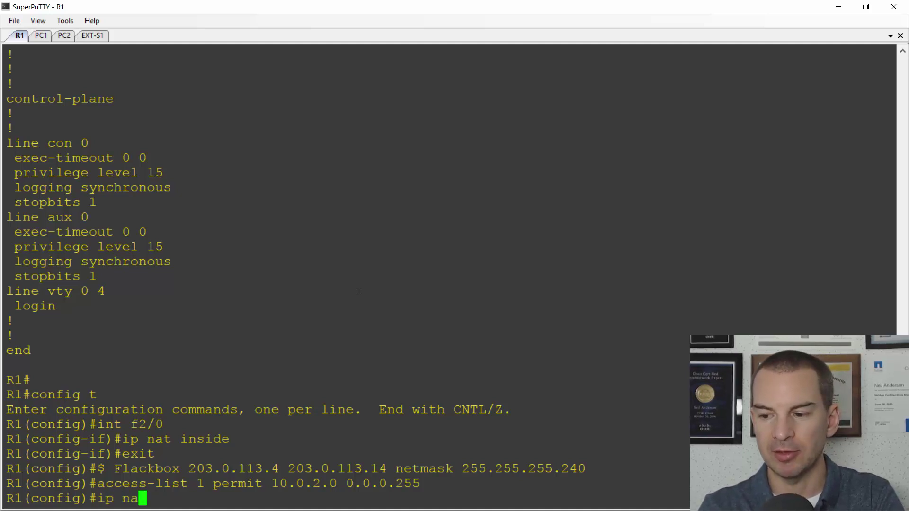
pyautogui.write('t insi')
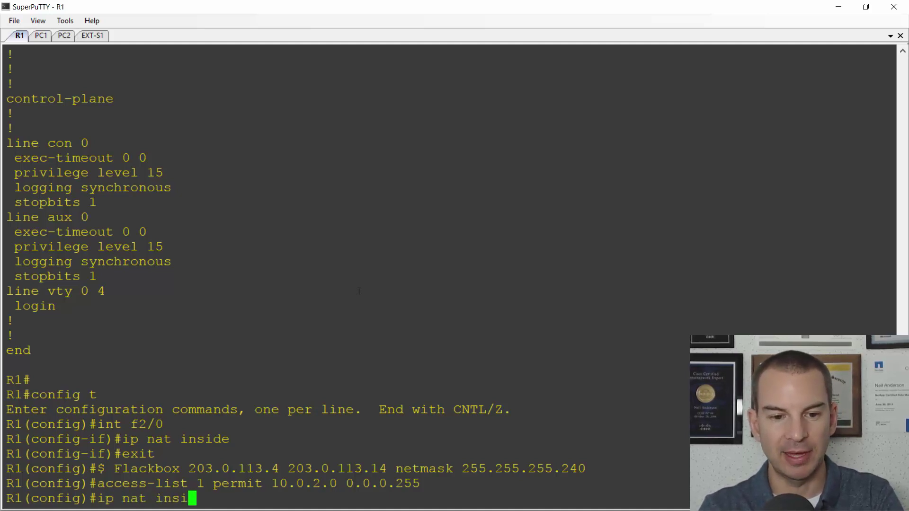
pyautogui.write('de source ')
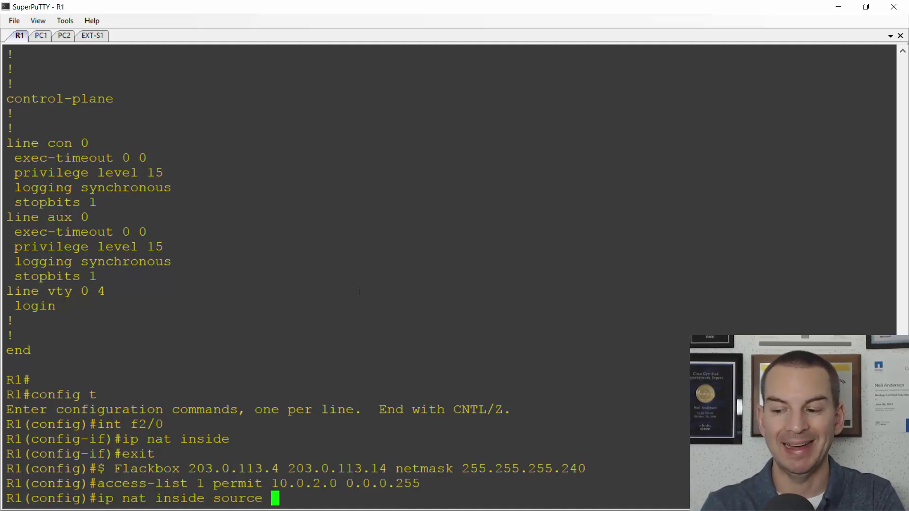
pyautogui.write('list ')
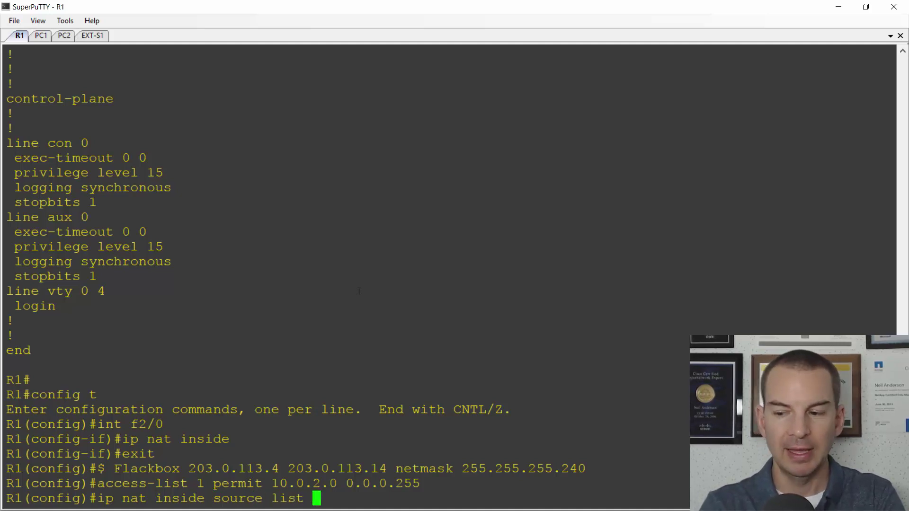
pyautogui.write('1')
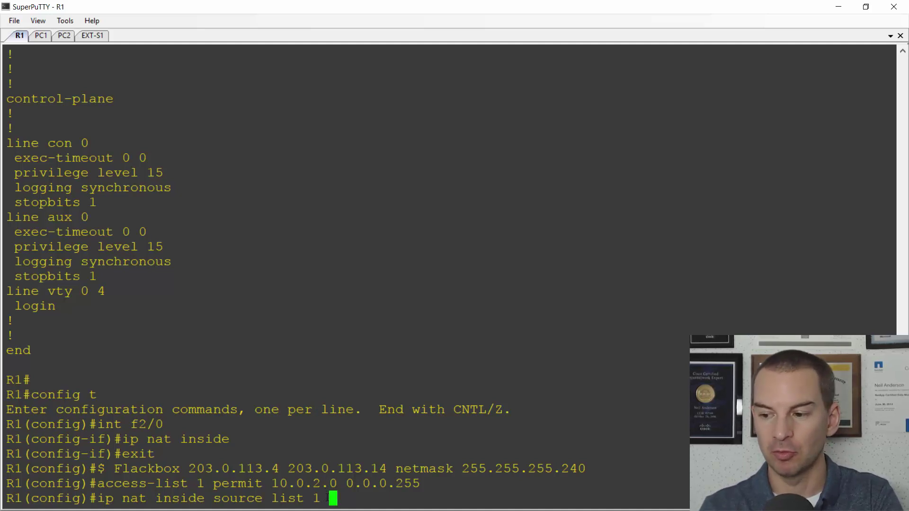
pyautogui.write(' pool ')
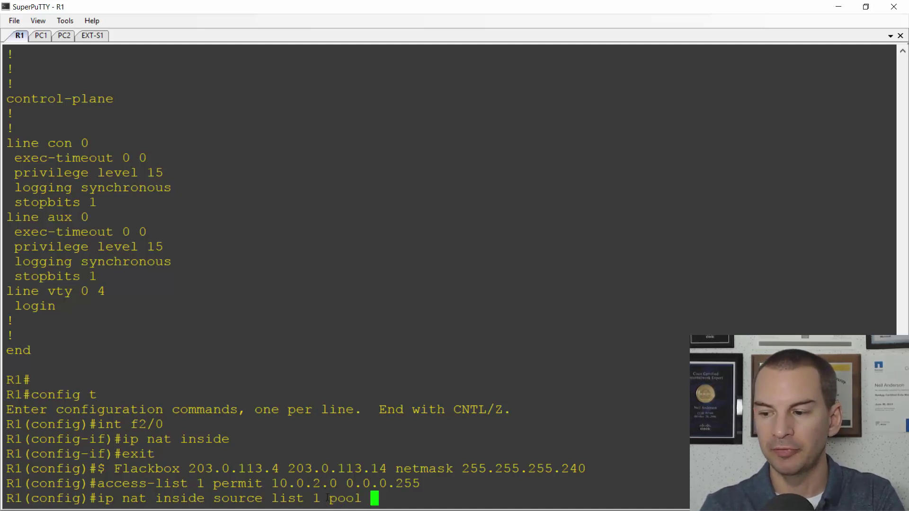
pyautogui.write('Flackbox')
pyautogui.press('Return')
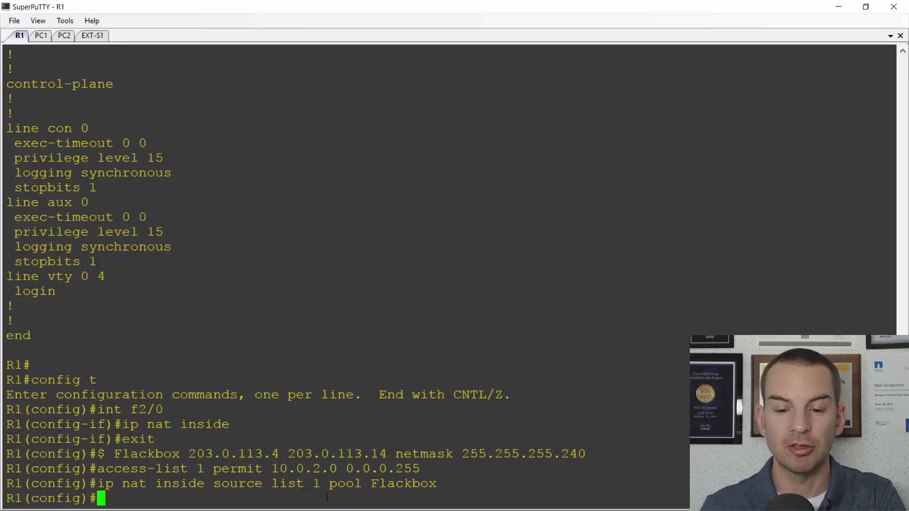
# Exit configuration mode on R1 and enable 'debug ip nat'
pyautogui.write('end')
pyautogui.press('Return')
pyautogui.write('debug ')
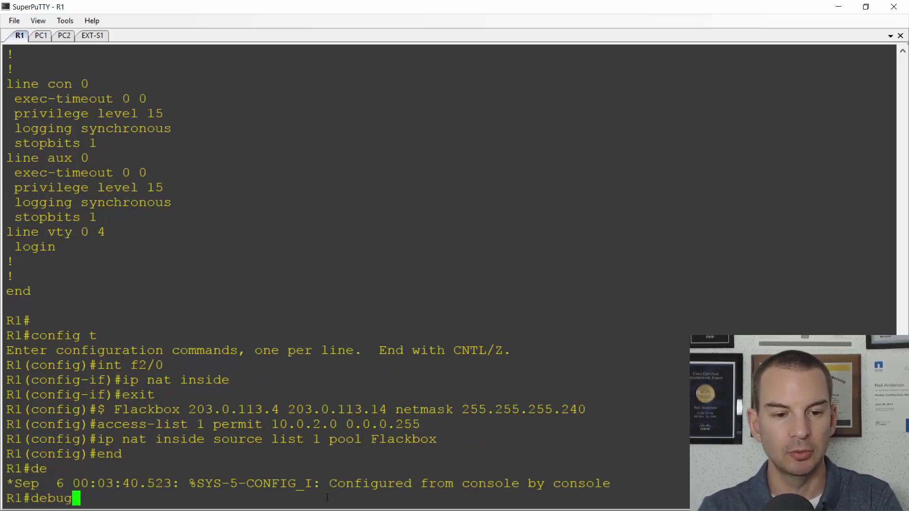
pyautogui.write('ip nat')
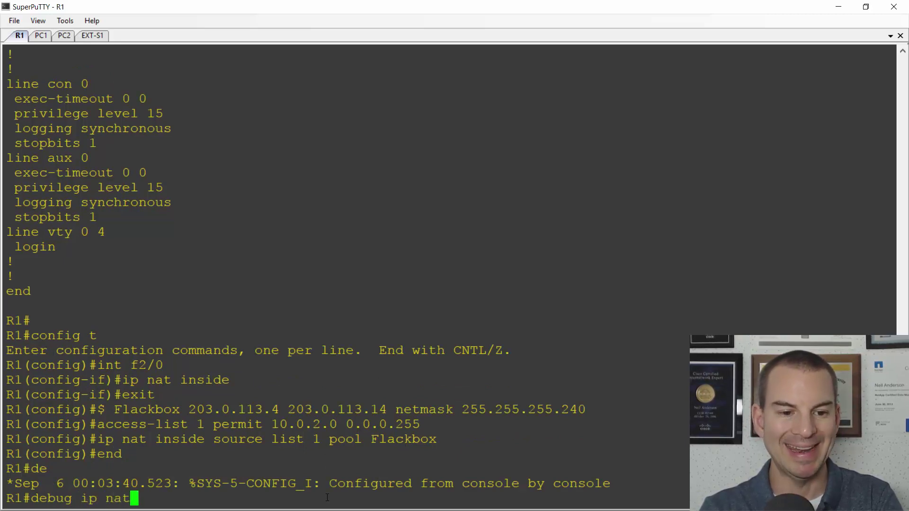
pyautogui.press('Return')
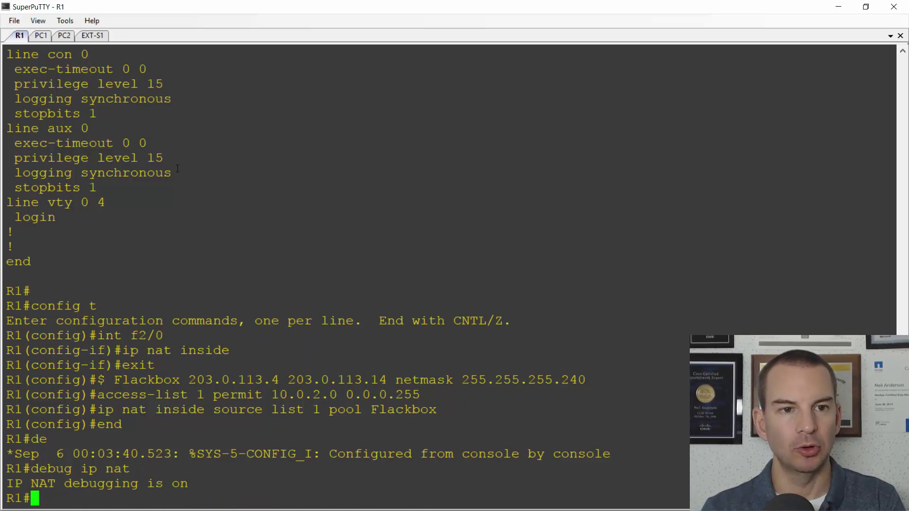
# Ping 203.0.113.20 from PC1's console
pyautogui.click(43, 36)
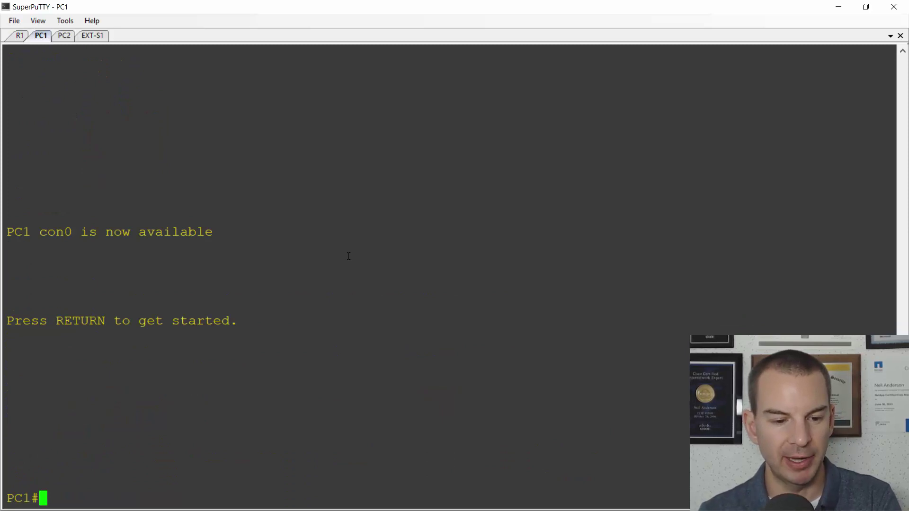
pyautogui.hotkey('alt', 'Tab')
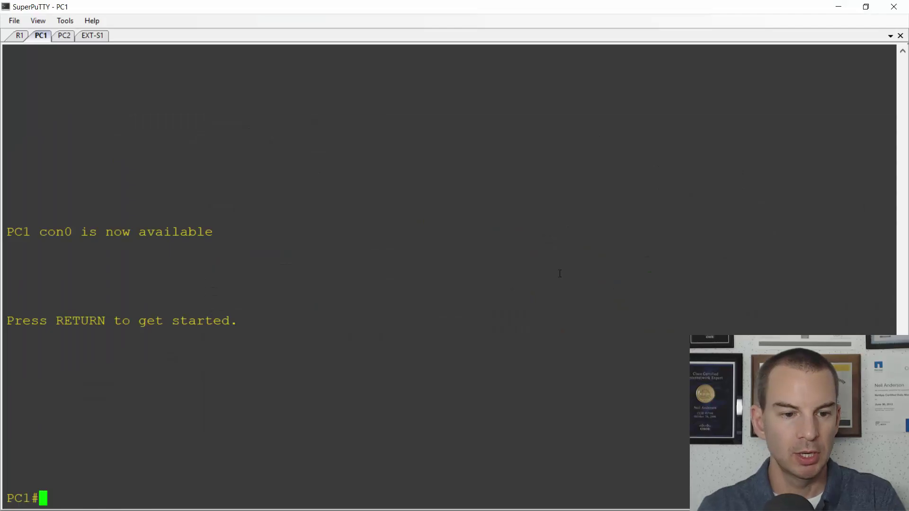
pyautogui.write('ping 203')
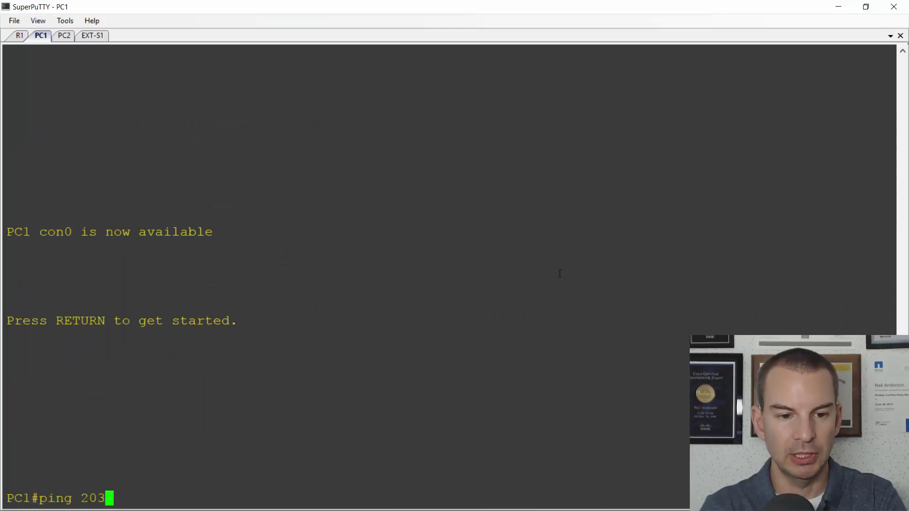
pyautogui.write('.0.113.')
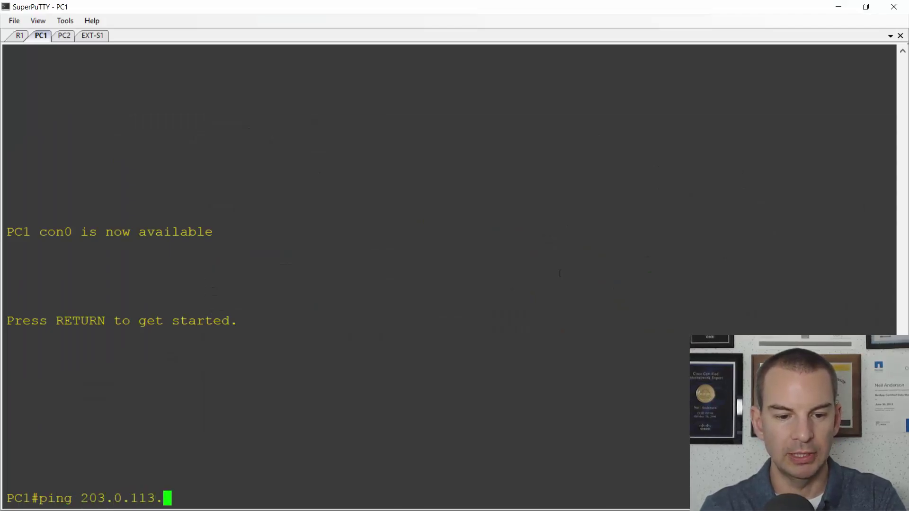
pyautogui.write('20')
pyautogui.press('Return')
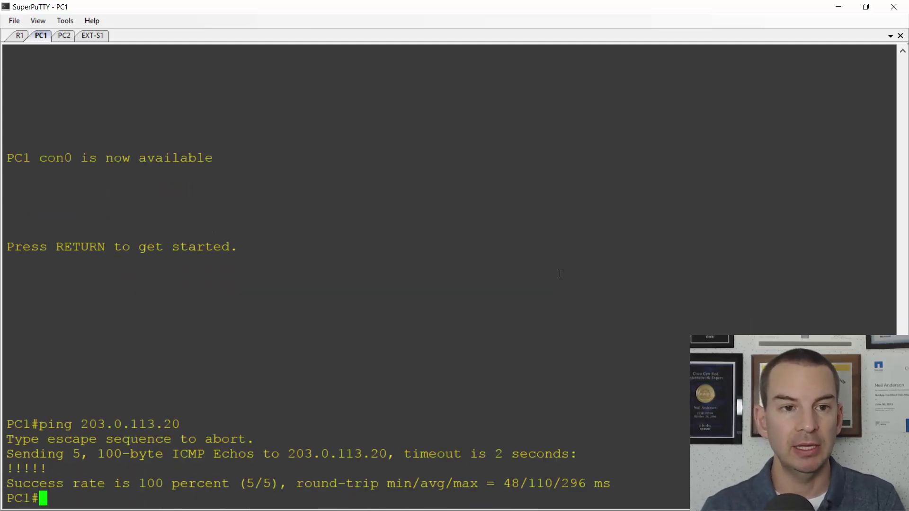
# On R1, highlight the debug line translating to 203.0.113.4 toward 203.0.113.20, then add blank prompts
pyautogui.click(24, 35)
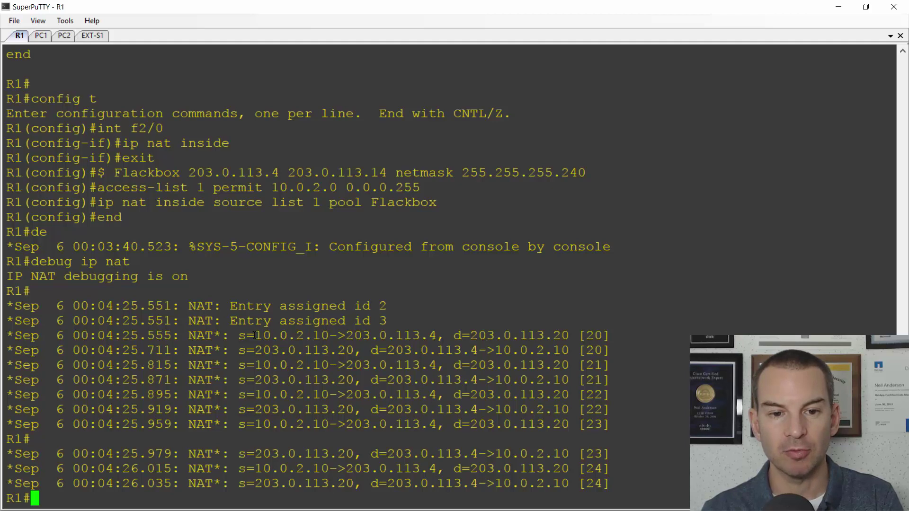
pyautogui.moveTo(255, 336); pyautogui.dragTo(436, 336)
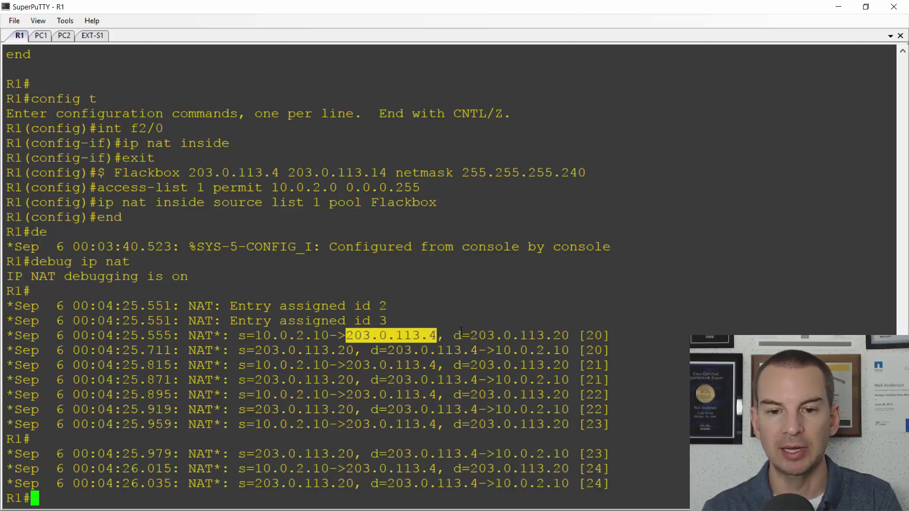
pyautogui.moveTo(471, 335); pyautogui.dragTo(564, 334)
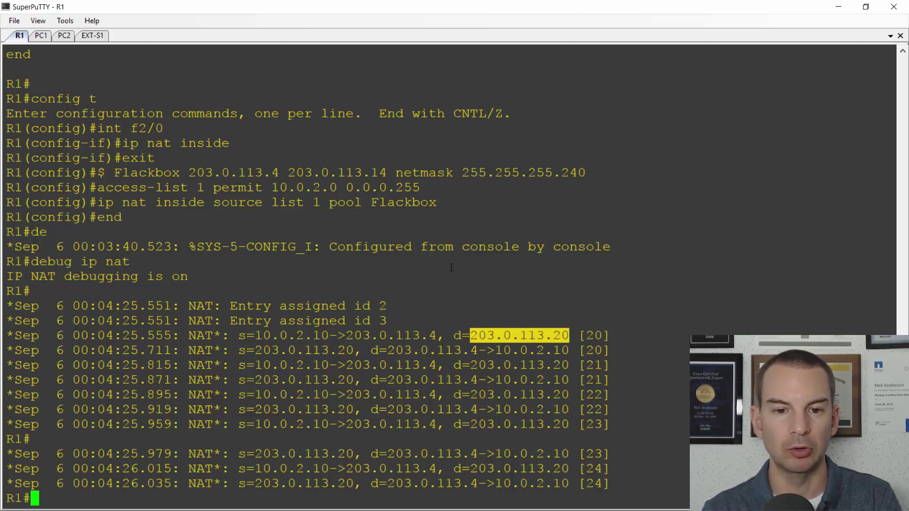
pyautogui.press('Return')
pyautogui.press('Return')
pyautogui.press('Return')
pyautogui.press('Return')
pyautogui.press('Return')
pyautogui.press('Return')
pyautogui.press('Return')
pyautogui.press('Return')
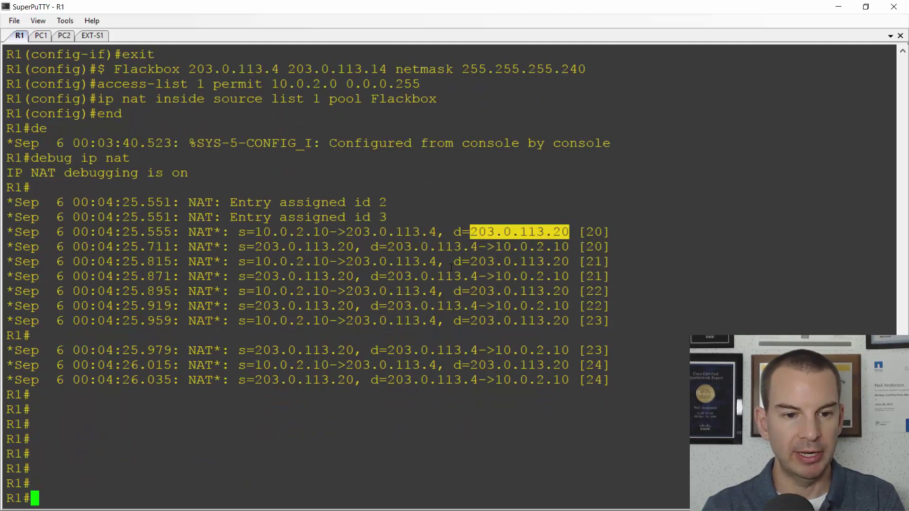
pyautogui.press('Return')
pyautogui.press('Return')
pyautogui.press('Return')
pyautogui.press('Return')
pyautogui.press('Return')
pyautogui.press('Return')
pyautogui.press('Return')
pyautogui.press('Return')
pyautogui.press('Return')
pyautogui.press('Return')
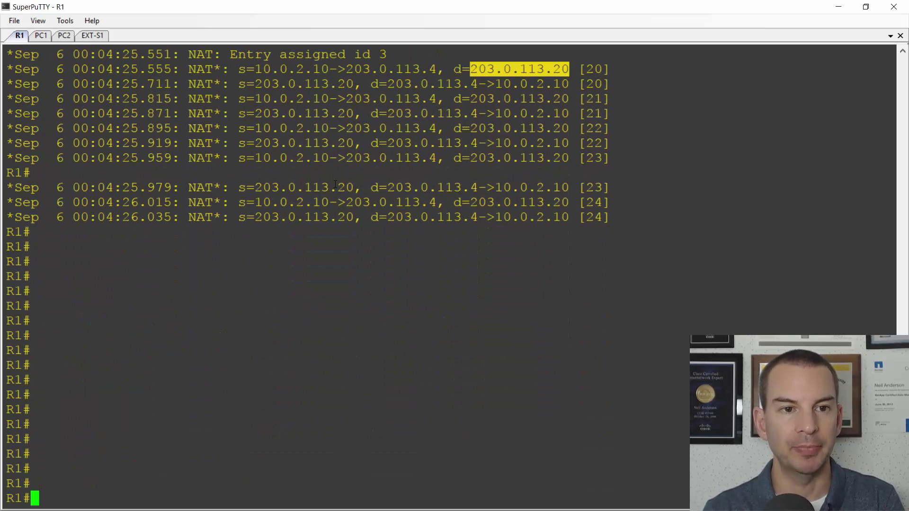
# Ping 203.0.113.20 from PC2's console
pyautogui.click(66, 36)
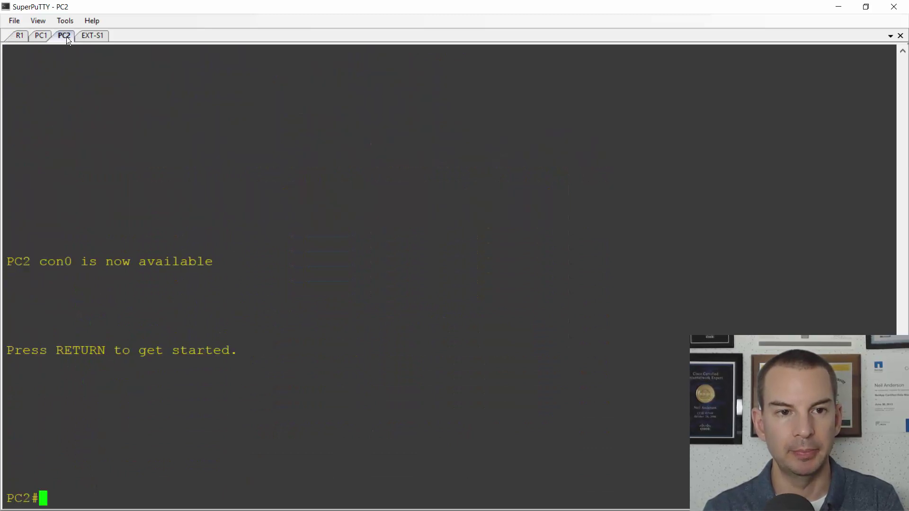
pyautogui.write('ping ')
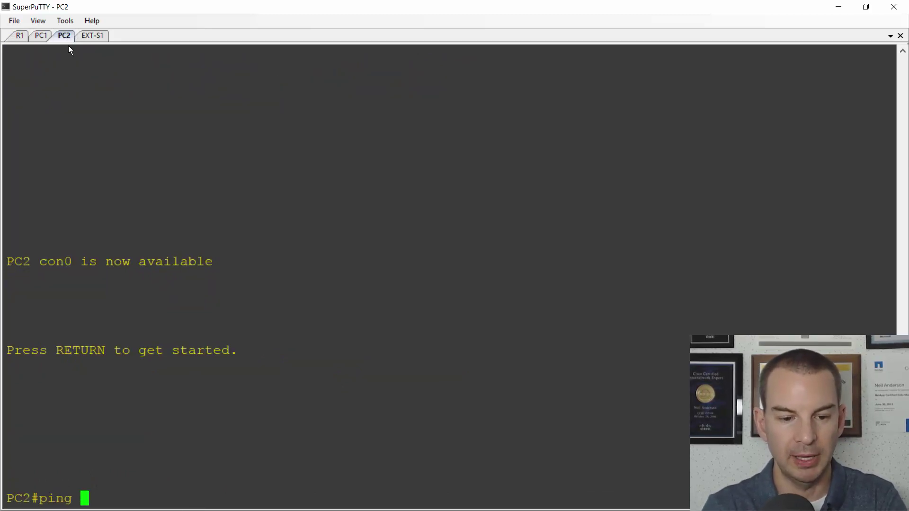
pyautogui.write('203.0.1')
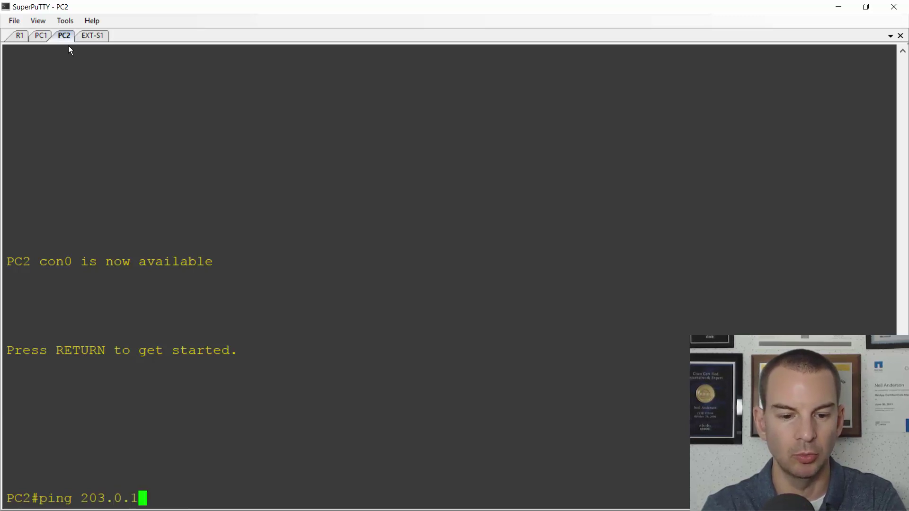
pyautogui.write('13.20')
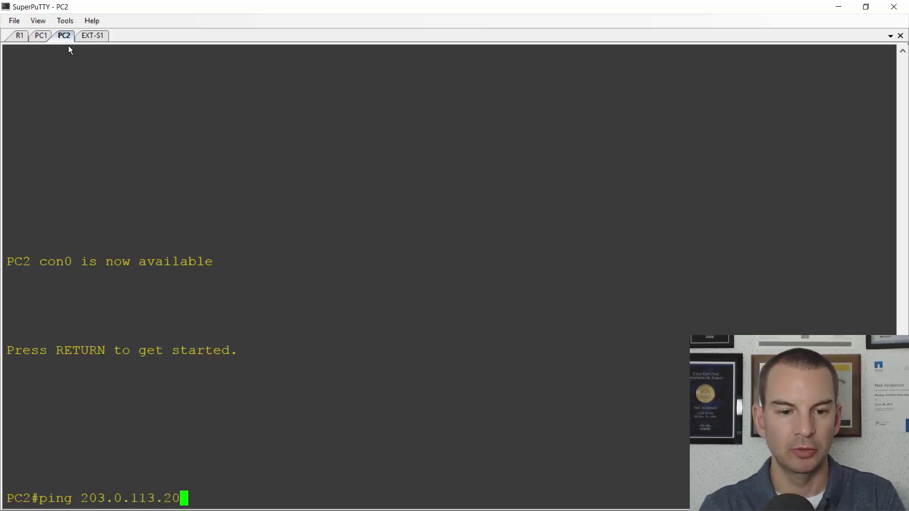
pyautogui.press('Return')
# On R1, highlight the debug addresses 10.0.2.11, 203.0.113.5 and 203.0.113.20
pyautogui.click(19, 36)
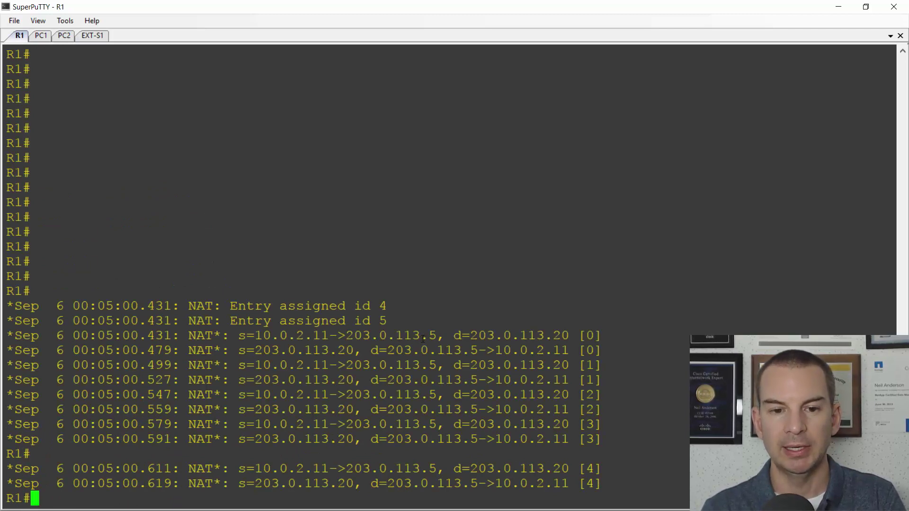
pyautogui.moveTo(329, 335); pyautogui.dragTo(261, 335)
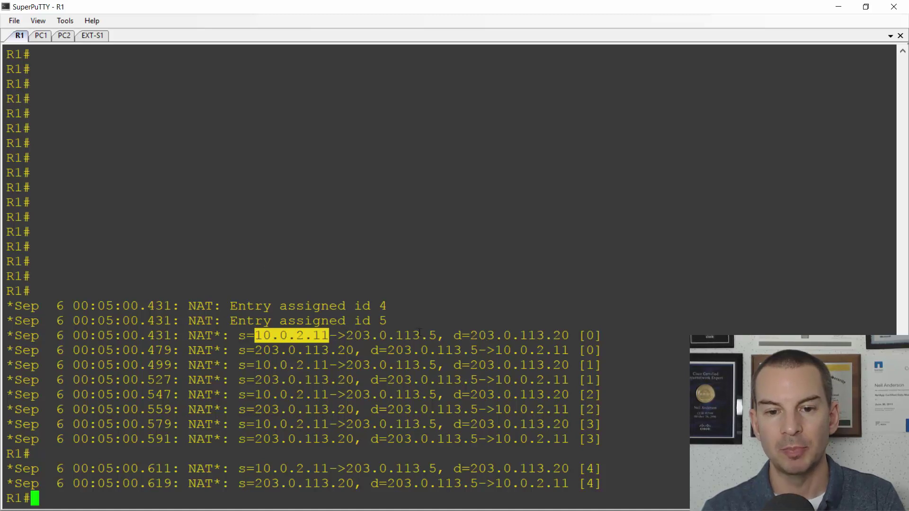
pyautogui.moveTo(436, 335); pyautogui.dragTo(346, 335)
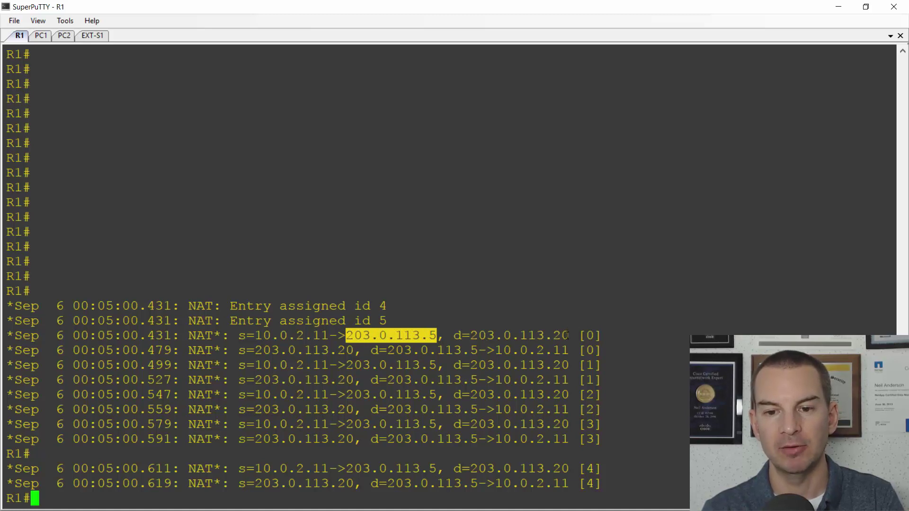
pyautogui.moveTo(569, 335); pyautogui.dragTo(477, 335)
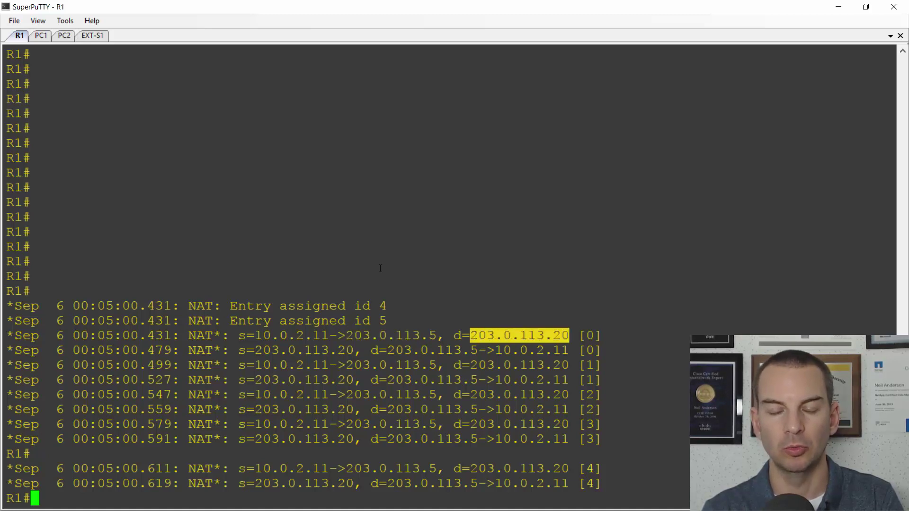
# Run 'show ip nat translations' on R1, completing the command with Tab
pyautogui.write('sh')
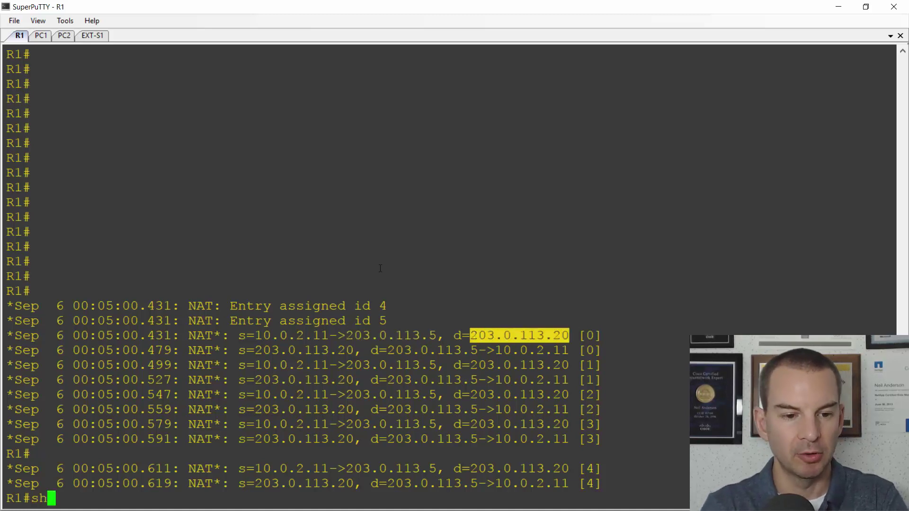
pyautogui.write(' ip nat tr')
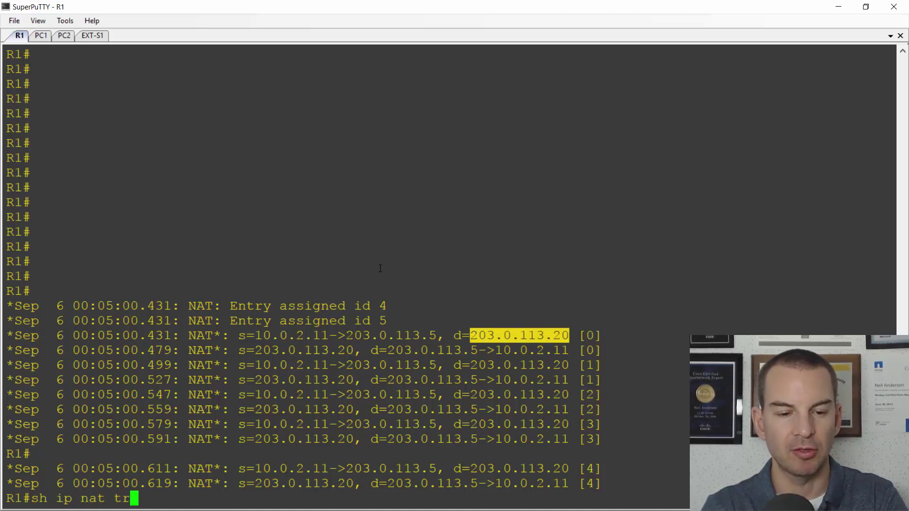
pyautogui.write('ansl')
pyautogui.press('Tab')
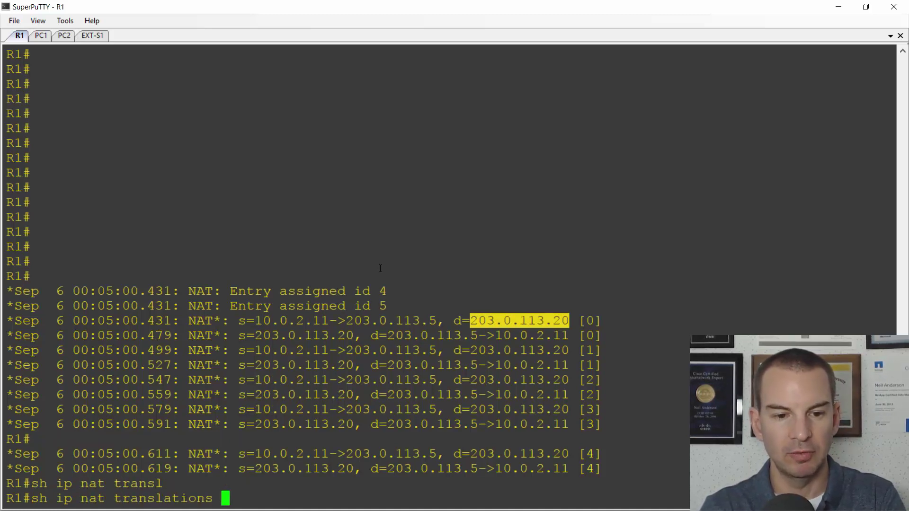
pyautogui.press('Return')
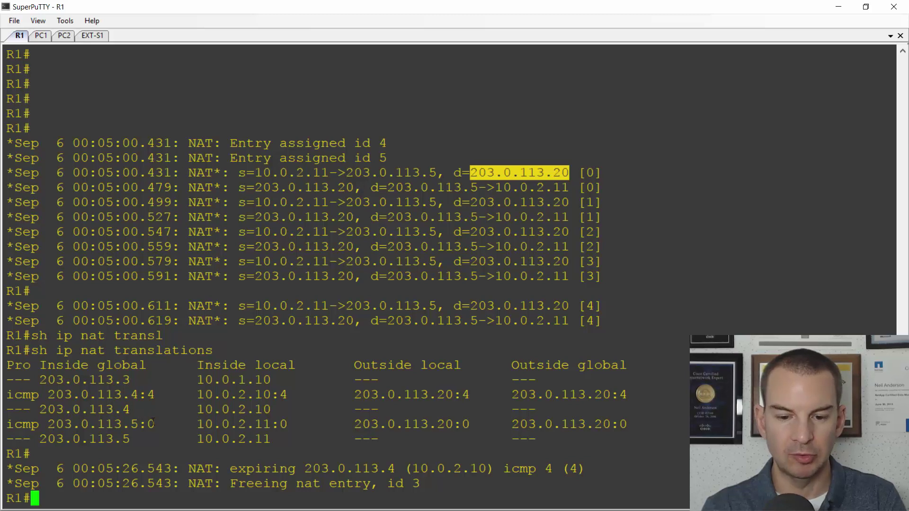
# Repeat the ping to 203.0.113.20 from both PC1 and PC2
pyautogui.click(42, 35)
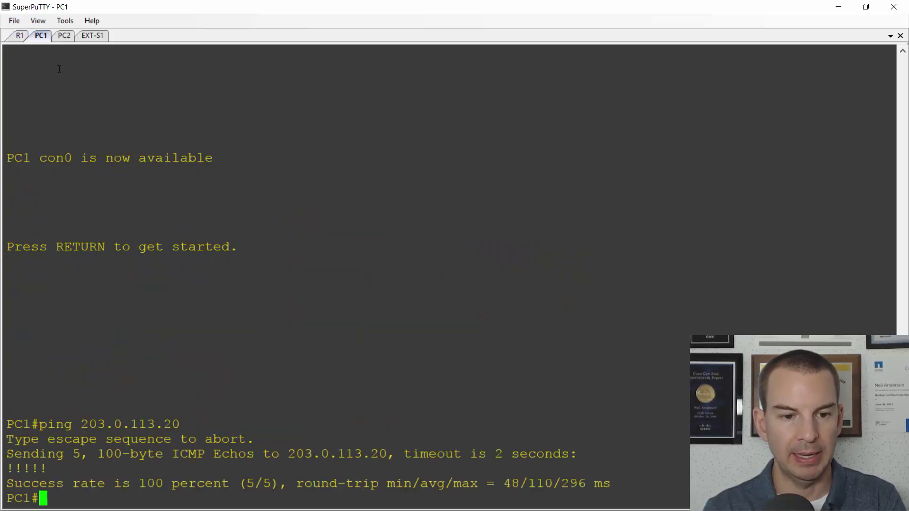
pyautogui.press('Up')
pyautogui.press('Return')
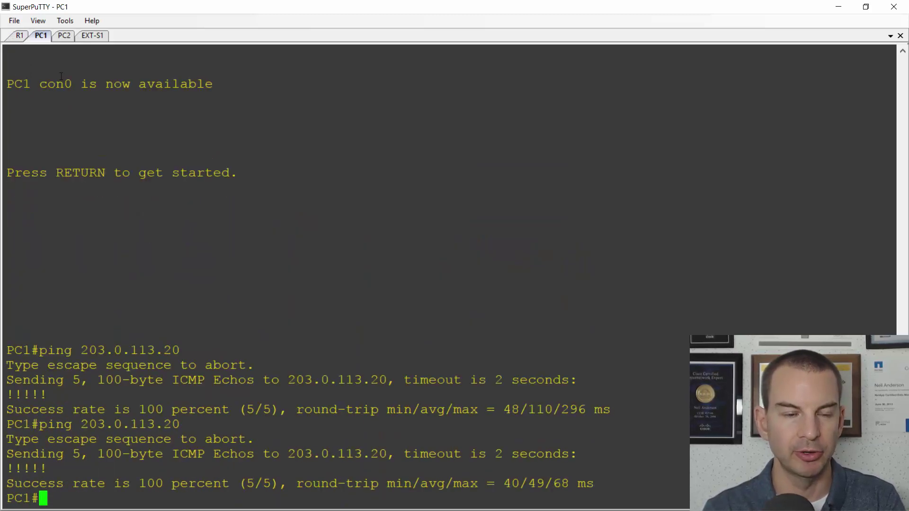
pyautogui.click(63, 35)
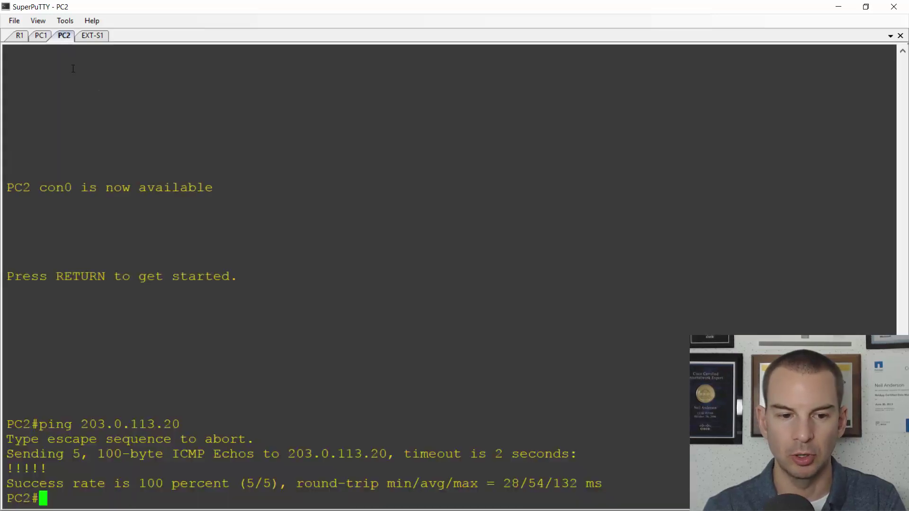
pyautogui.press('Up')
pyautogui.press('Return')
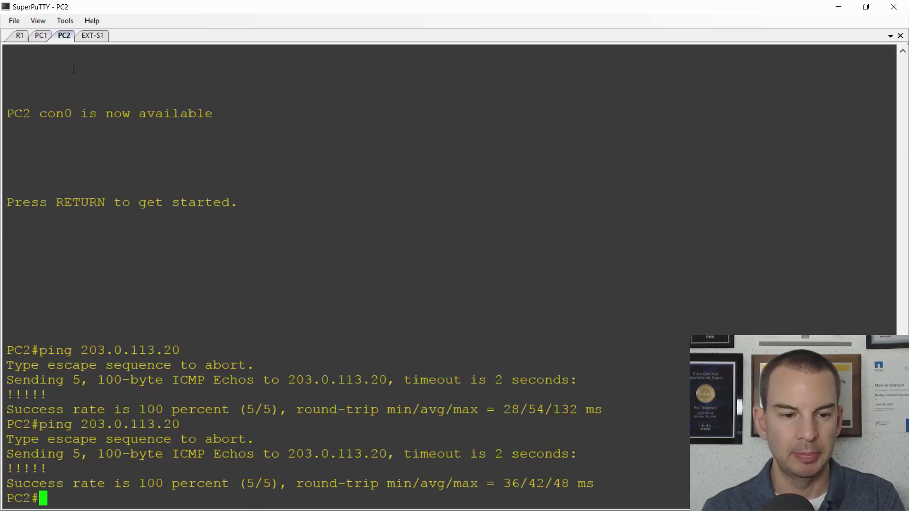
# On R1, run 'undebug all' and then 'sh ip nat translations'
pyautogui.click(21, 40)
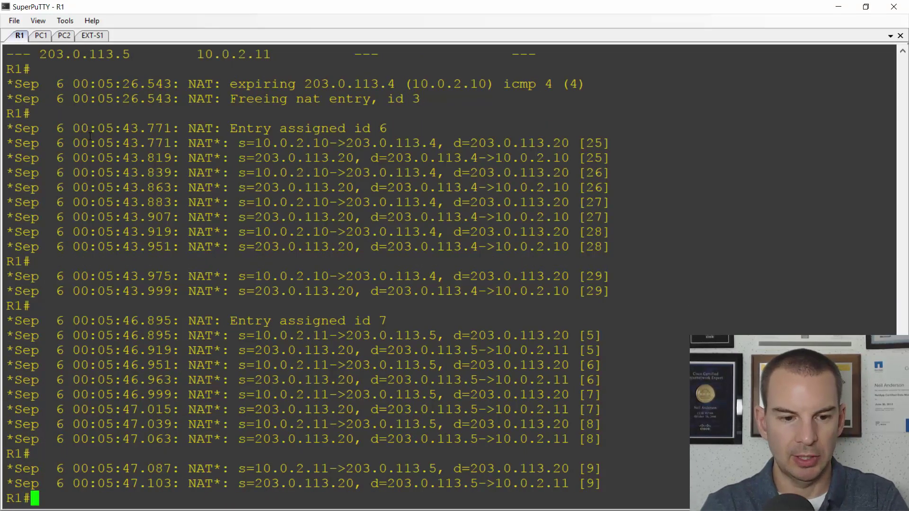
pyautogui.write('undebug')
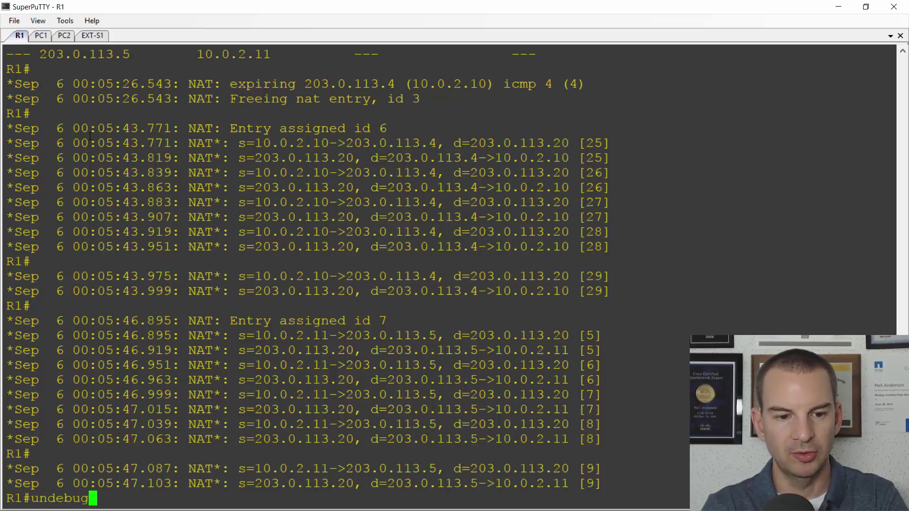
pyautogui.write(' all')
pyautogui.press('Return')
pyautogui.press('Return')
pyautogui.press('Return')
pyautogui.press('Return')
pyautogui.press('Return')
pyautogui.press('Return')
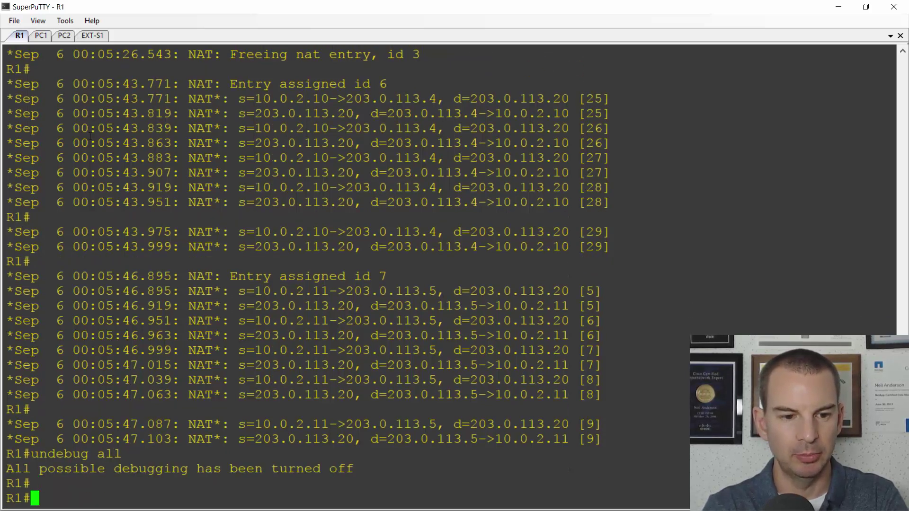
pyautogui.write('sh ip nat ')
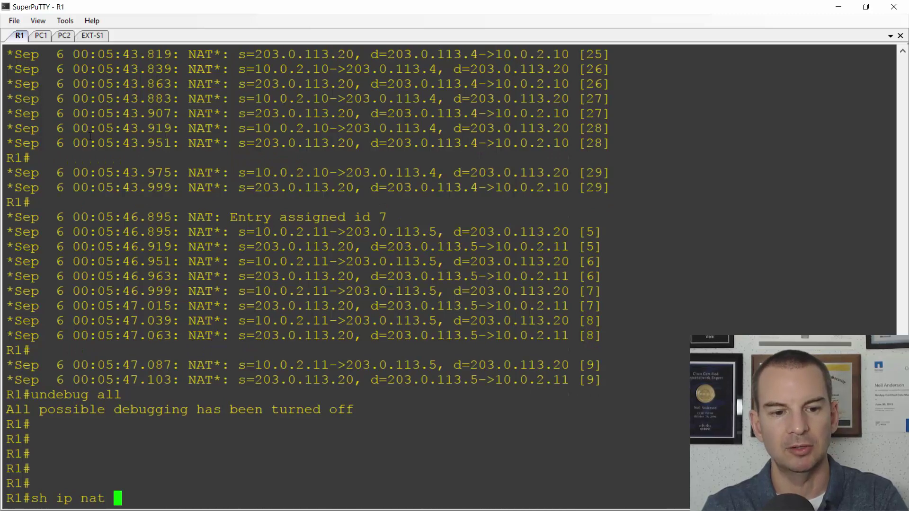
pyautogui.write('translations')
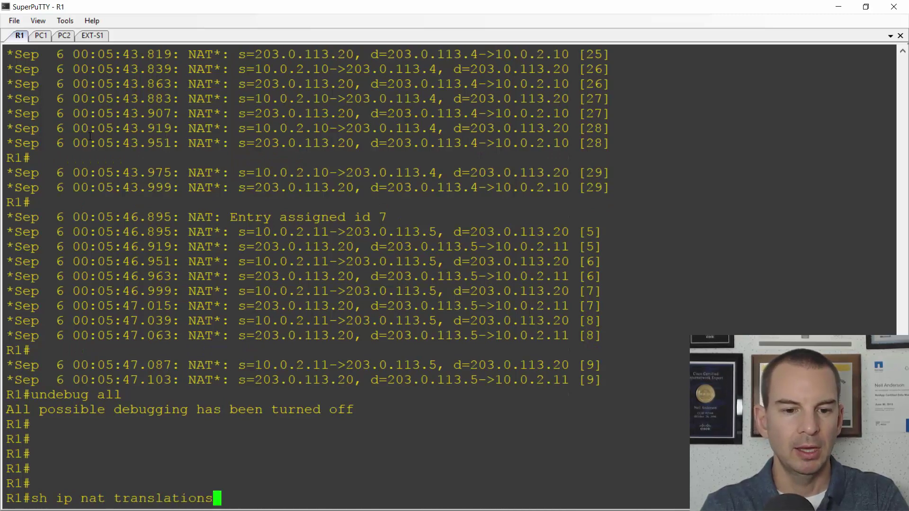
pyautogui.press('Return')
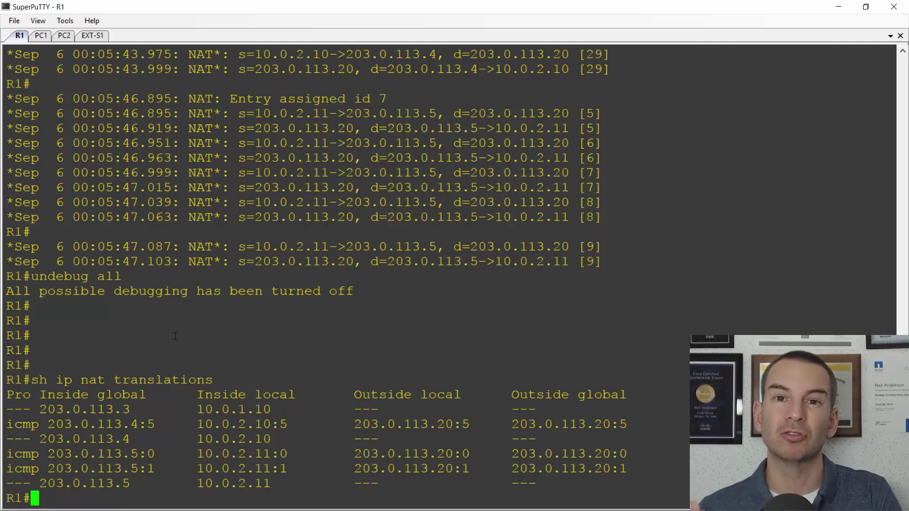
# Clear all of R1's dynamic NAT translations with 'clear ip nat translation *'
pyautogui.write('clea')
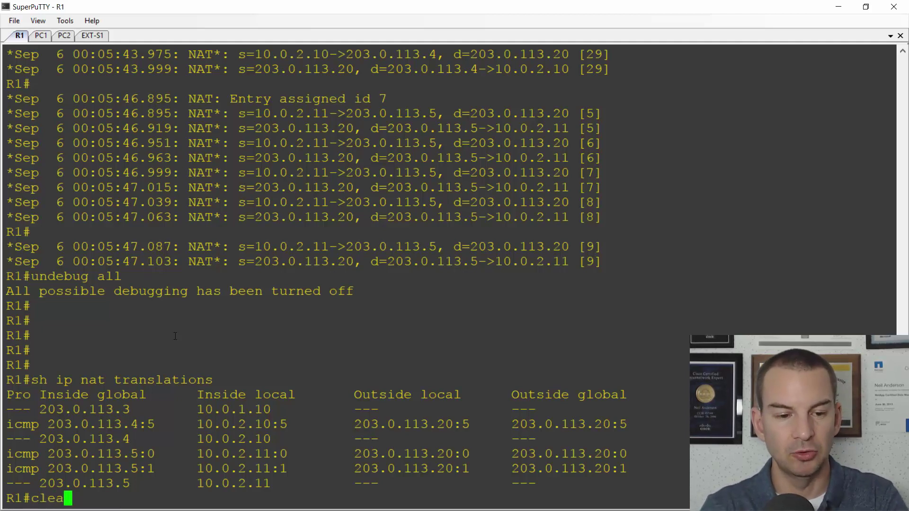
pyautogui.write('r ip nat trans')
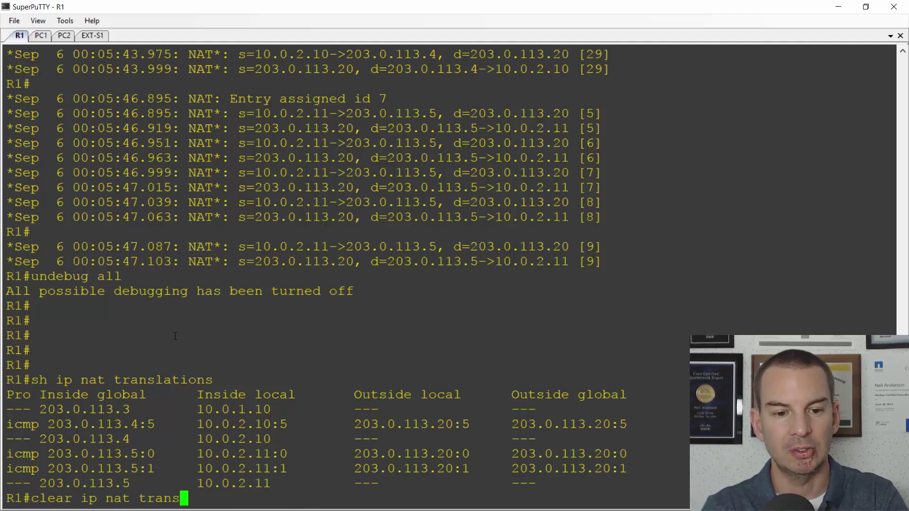
pyautogui.press('Tab')
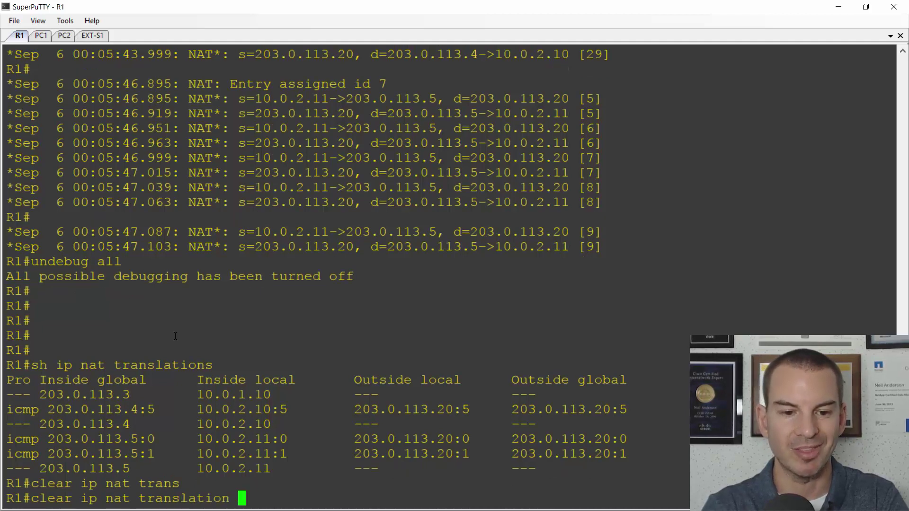
pyautogui.write('*')
pyautogui.press('Return')
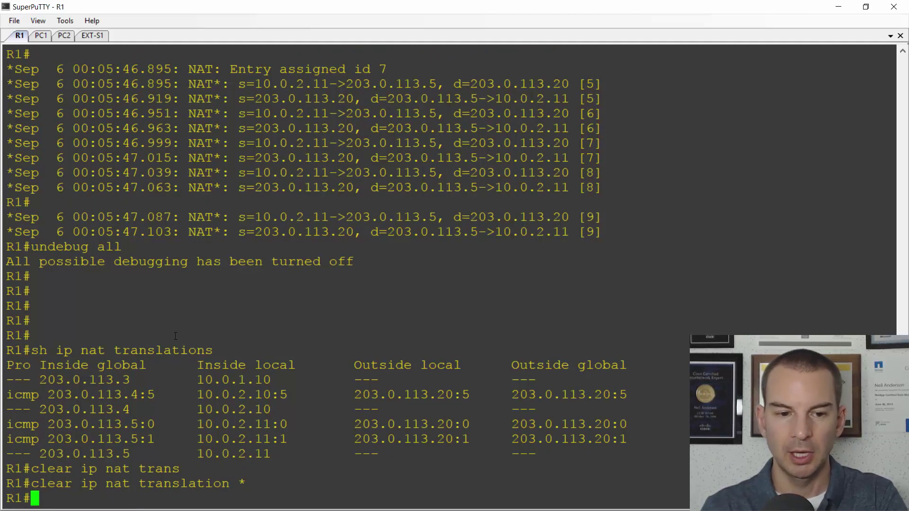
# Recheck the NAT translation table, confirming only the static 203.0.113.3 to 10.0.1.10 entry remains
pyautogui.press('Up')
pyautogui.press('Up')
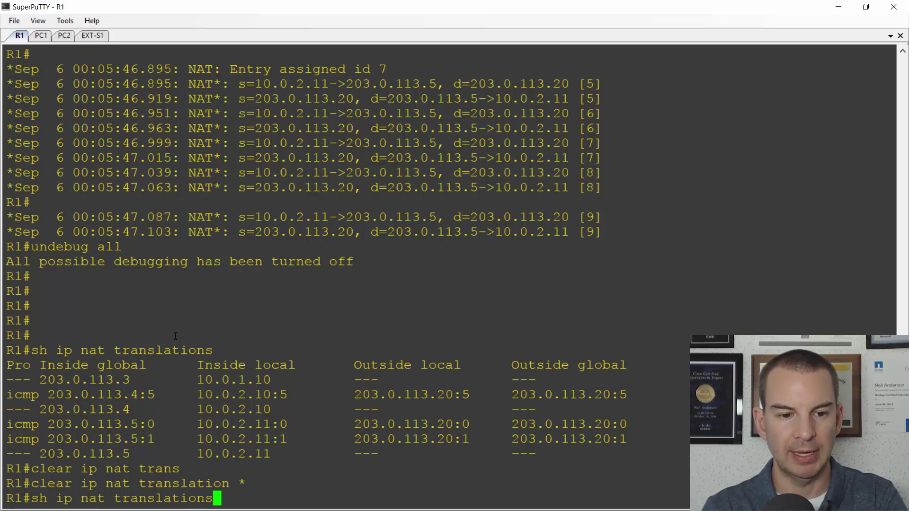
pyautogui.press('Return')
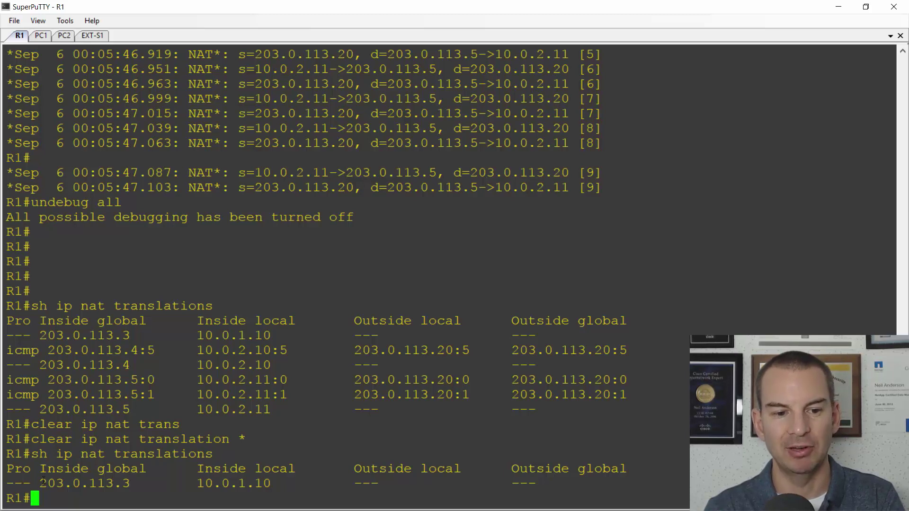
pyautogui.moveTo(40, 482); pyautogui.dragTo(297, 483)
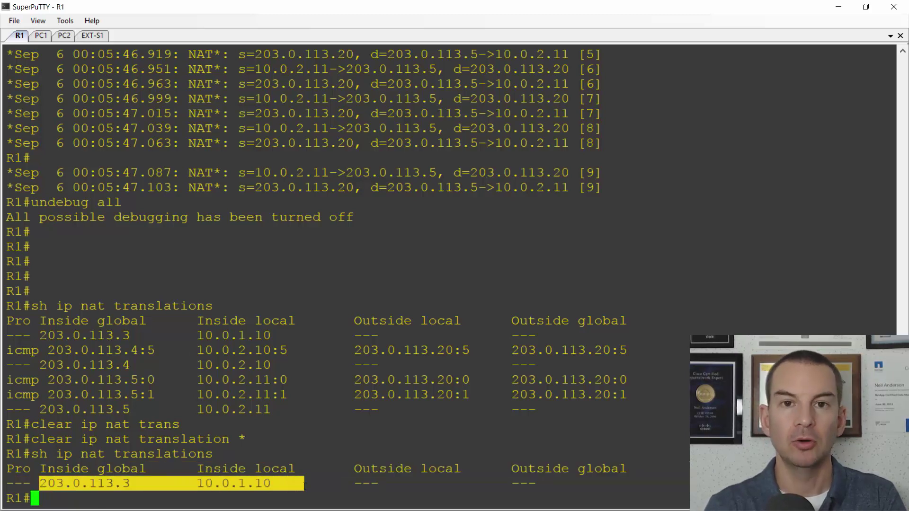
pyautogui.click(86, 487)
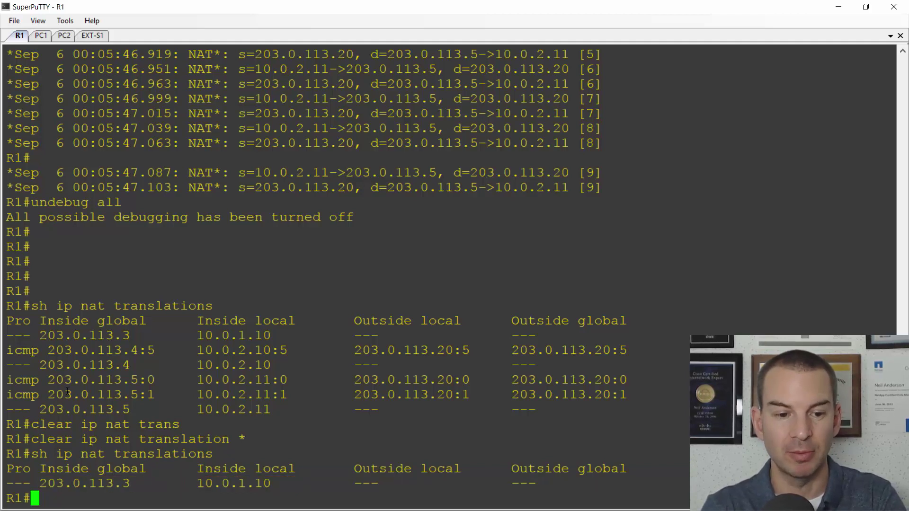
# Show R1's NAT statistics with 'sh ip nat statistics' and highlight the 40 hits count
pyautogui.write('sh ip nat stat')
pyautogui.press('Tab')
pyautogui.press('Return')
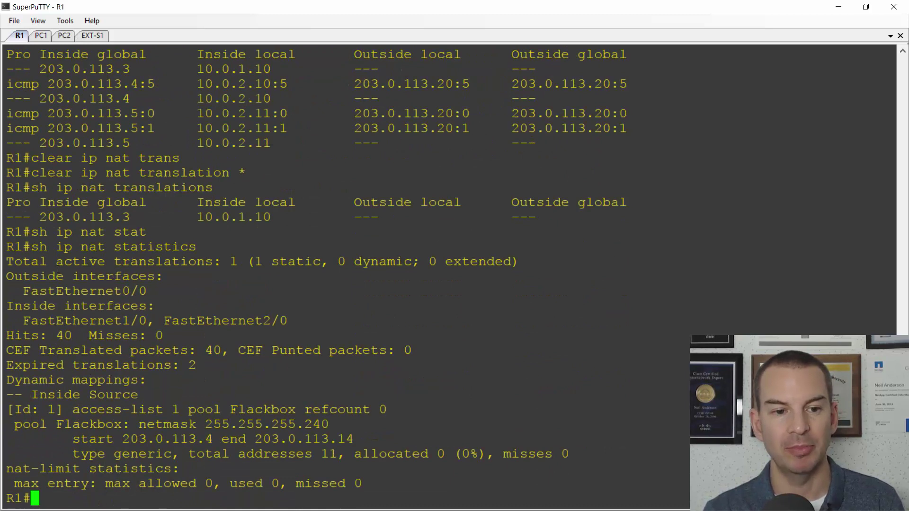
pyautogui.doubleClick(62, 336)
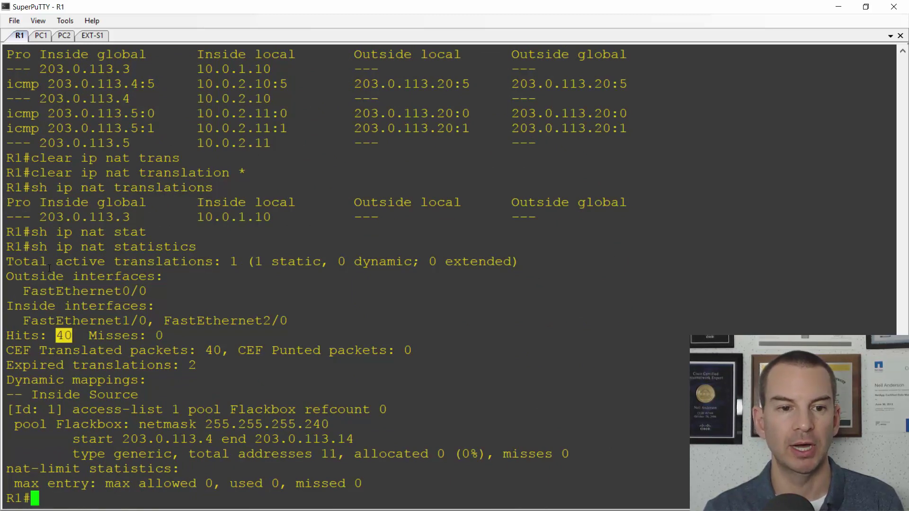